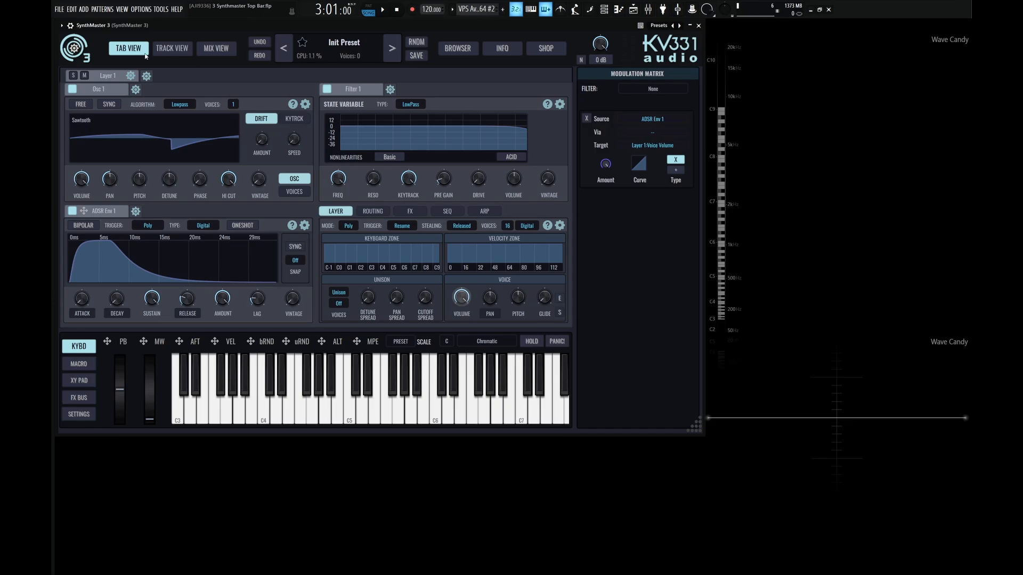
{"action": "left_click", "coordinate": [74, 49]}
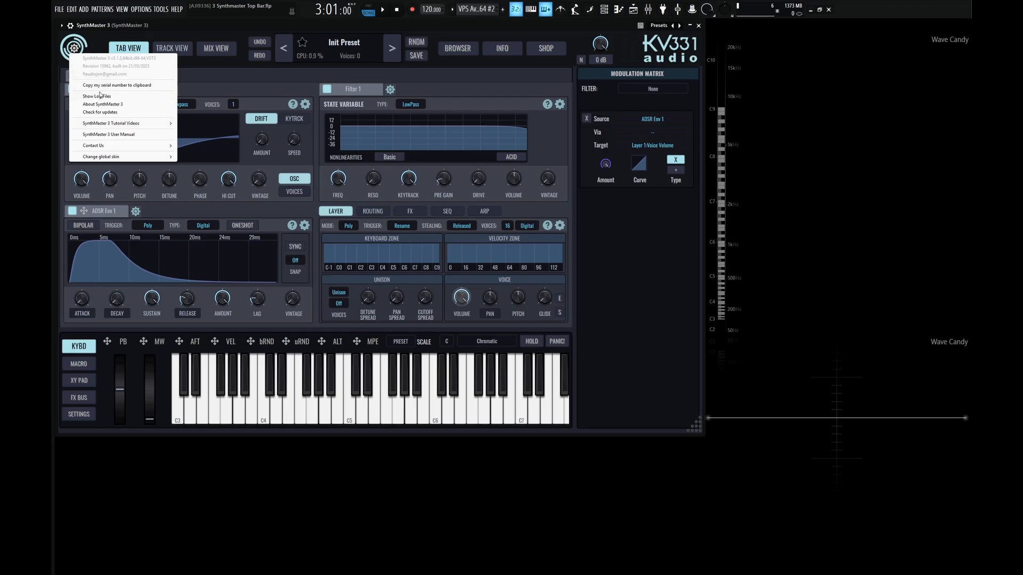
{"action": "left_click", "coordinate": [212, 76]}
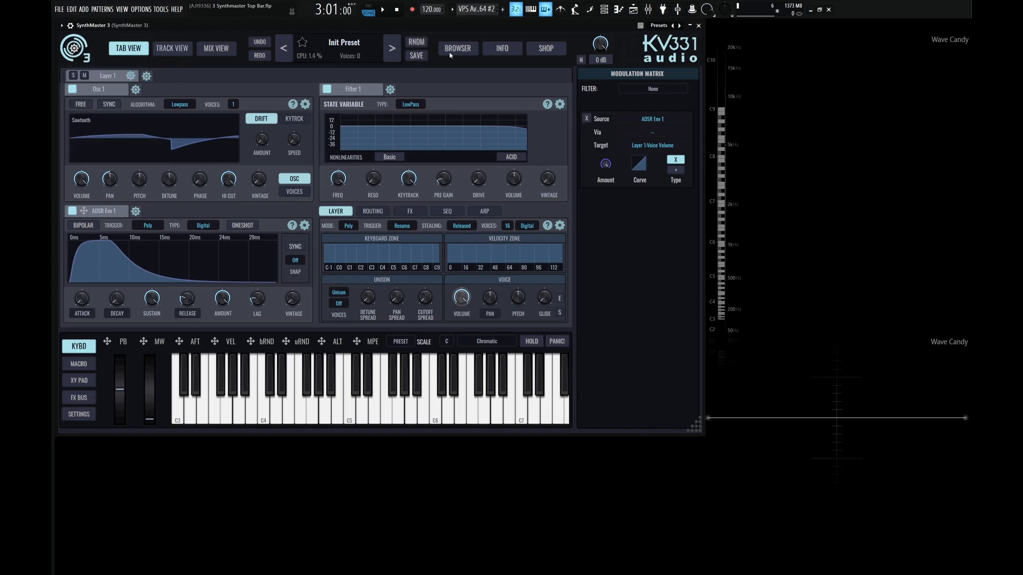
{"action": "left_click", "coordinate": [345, 43]}
{"action": "left_click", "coordinate": [346, 43]}
Step: Rename the preset's first layer as bass
{"action": "double_click", "coordinate": [111, 79]}
{"action": "type", "text": "bass"}
{"action": "key", "text": "Return"}
{"action": "left_click", "coordinate": [73, 75]}
{"action": "left_click", "coordinate": [130, 76]}
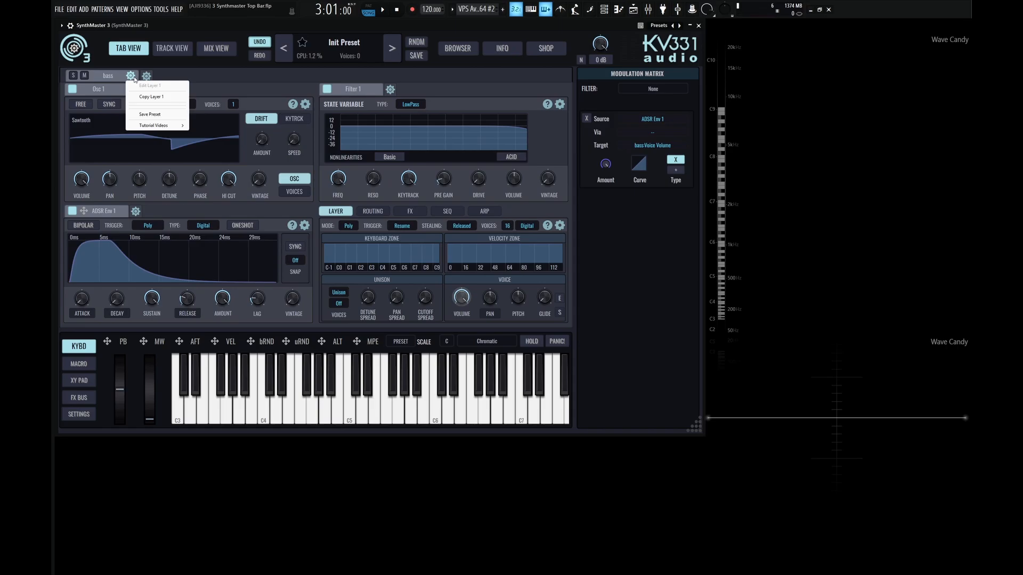
{"action": "left_click", "coordinate": [213, 78]}
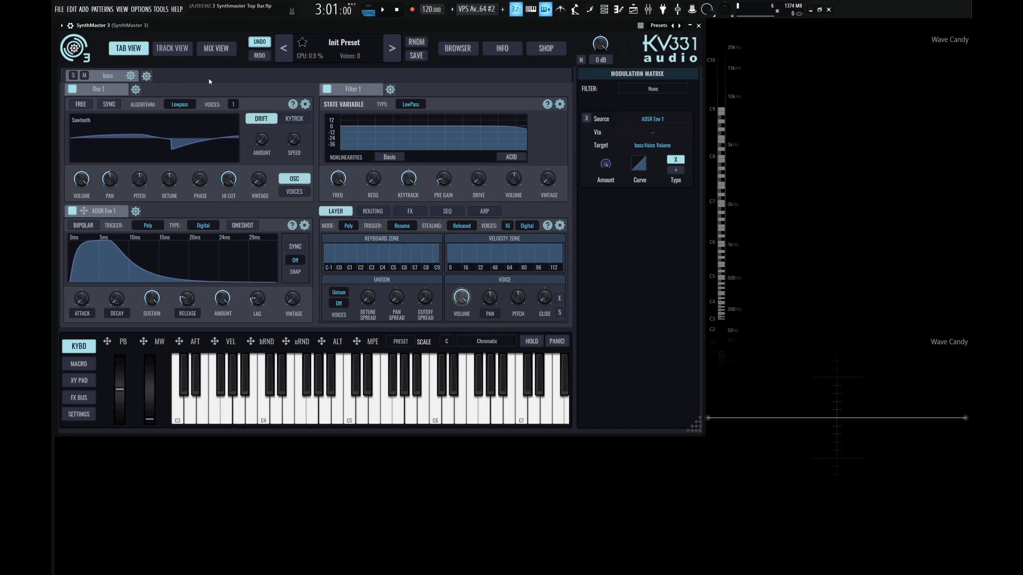
Step: Add six new layers after the bass layer, up to Layer 7
{"action": "left_click", "coordinate": [147, 77]}
{"action": "mouse_move", "coordinate": [171, 102]}
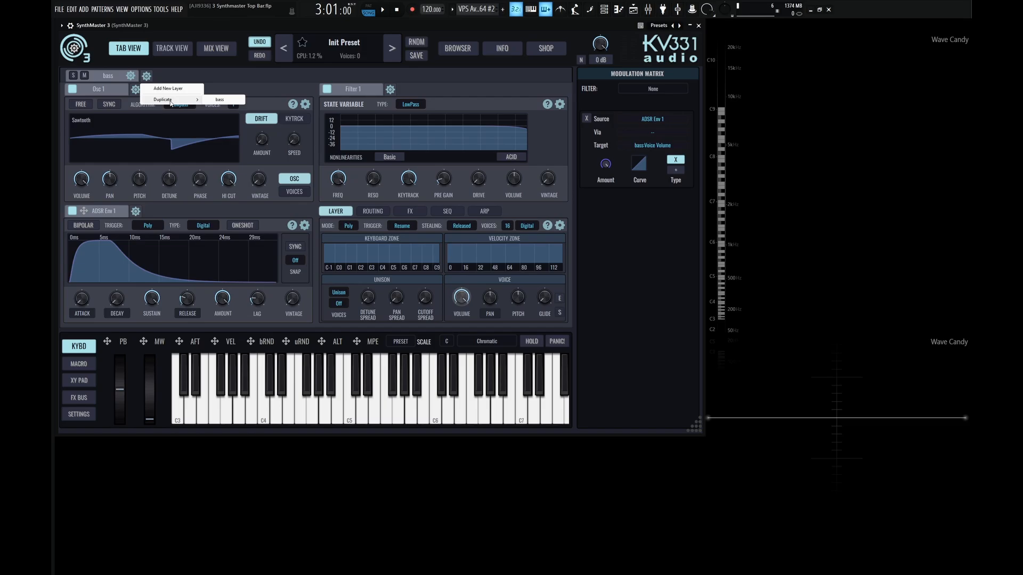
{"action": "left_click", "coordinate": [176, 89]}
{"action": "left_click", "coordinate": [221, 75]}
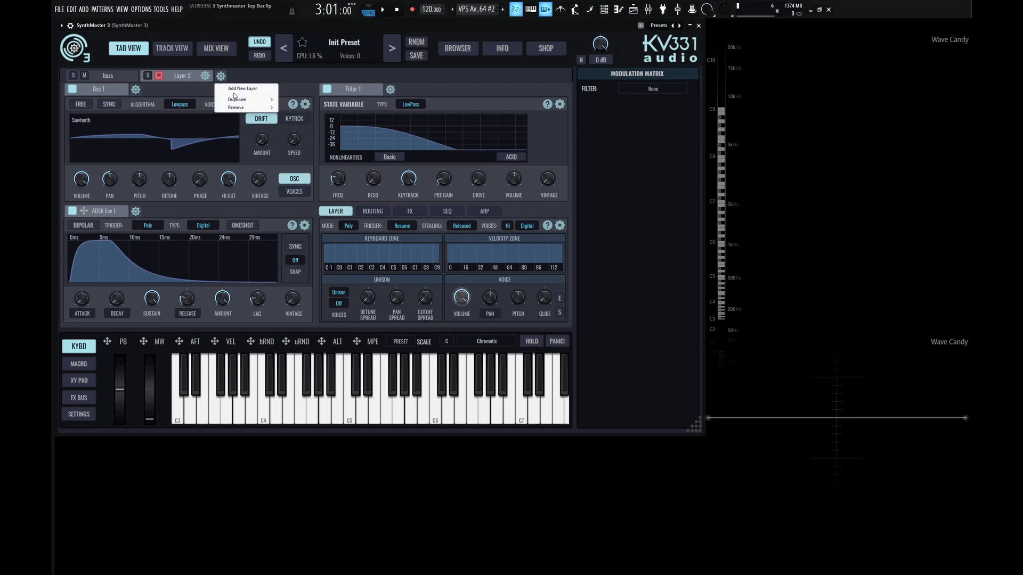
{"action": "left_click", "coordinate": [234, 89]}
{"action": "left_click", "coordinate": [295, 76]}
{"action": "left_click", "coordinate": [309, 89]}
{"action": "left_click", "coordinate": [370, 75]}
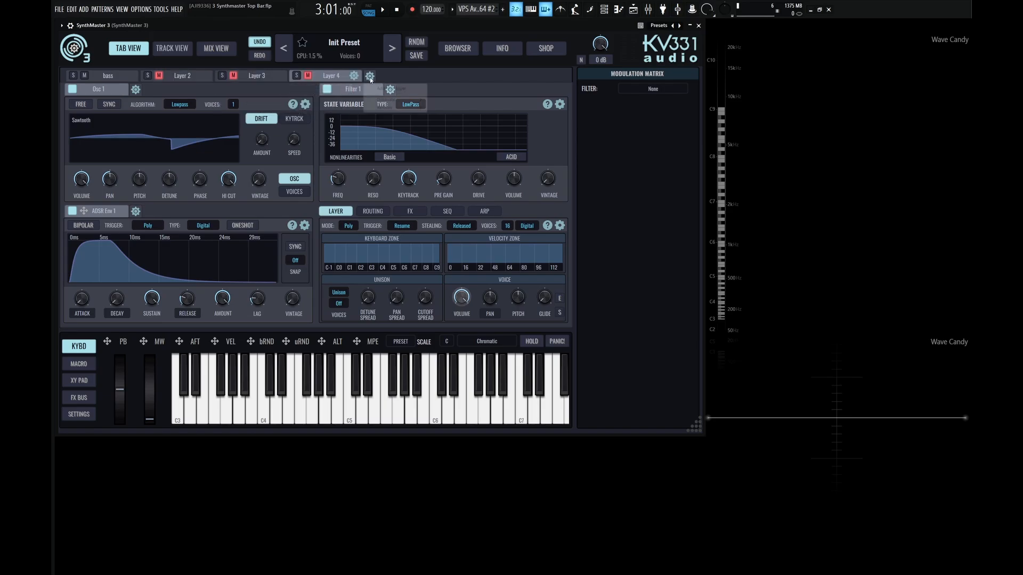
{"action": "left_click", "coordinate": [383, 89]}
{"action": "left_click", "coordinate": [444, 75]}
{"action": "left_click", "coordinate": [463, 88]}
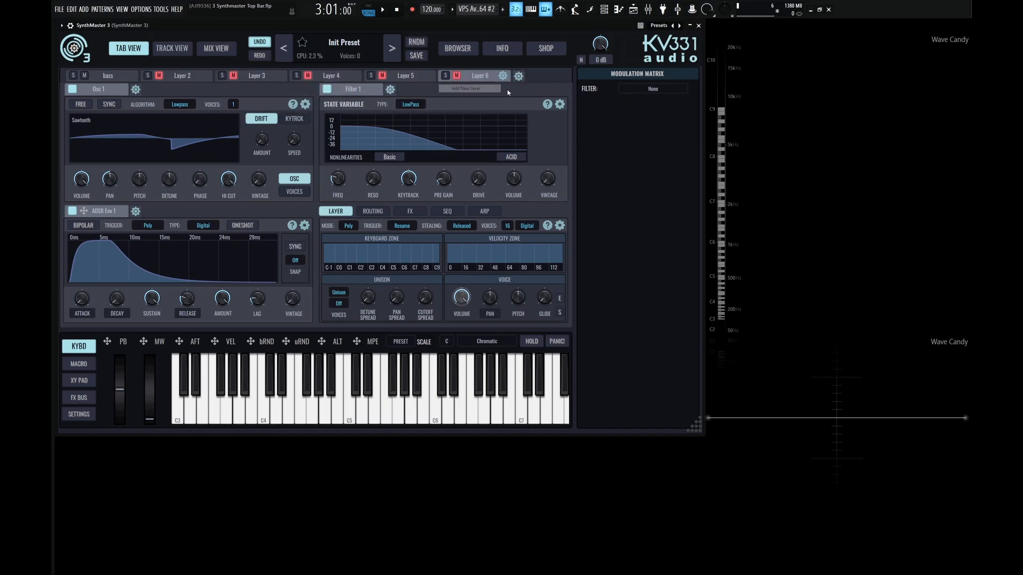
{"action": "left_click", "coordinate": [519, 75]}
{"action": "left_click", "coordinate": [536, 88]}
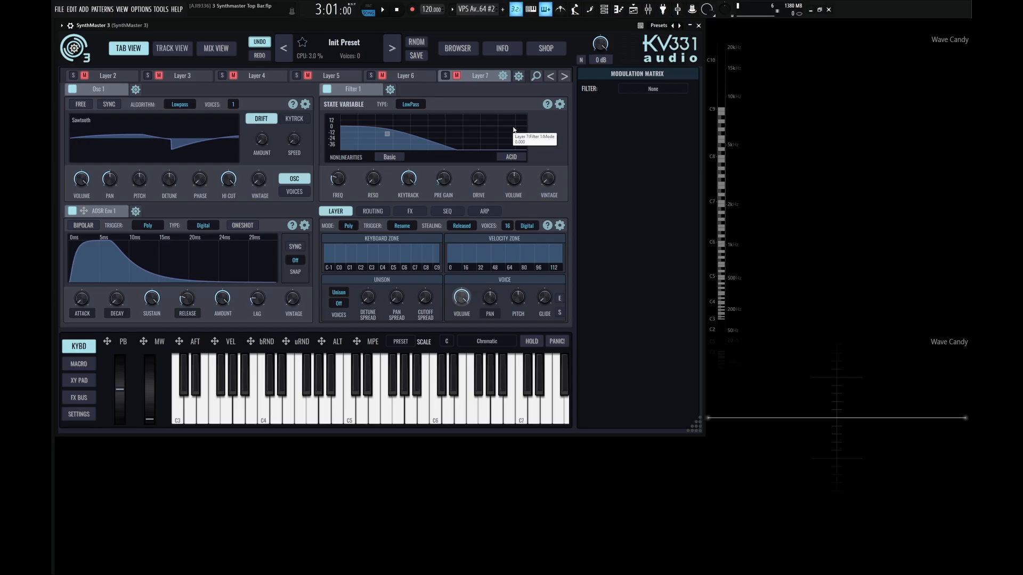
Step: Go to another layer through the layer search list, then return to the bass layer
{"action": "left_click", "coordinate": [536, 78]}
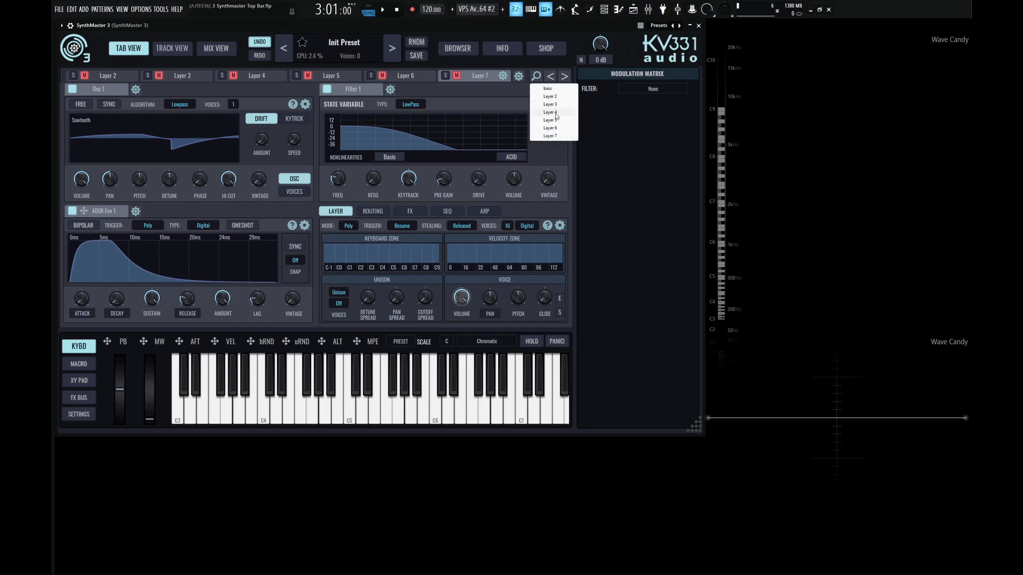
{"action": "left_click", "coordinate": [548, 108]}
{"action": "left_click", "coordinate": [536, 77]}
{"action": "left_click", "coordinate": [544, 91]}
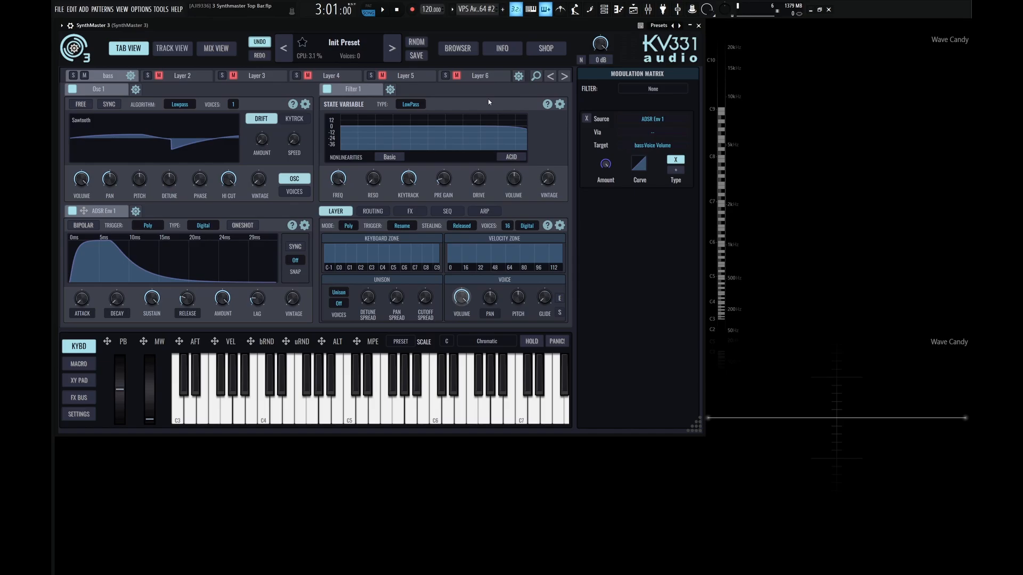
Step: Remove the bass layer, then revert to the initial preset with a single Layer 1
{"action": "left_click", "coordinate": [520, 78]}
{"action": "mouse_move", "coordinate": [537, 110]}
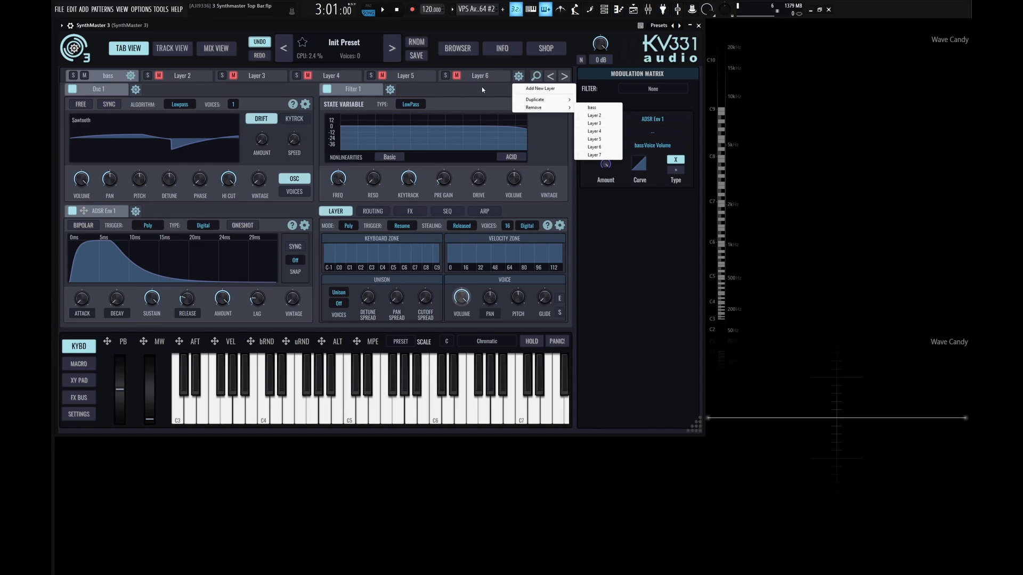
{"action": "left_click", "coordinate": [603, 151]}
{"action": "left_click", "coordinate": [520, 78]}
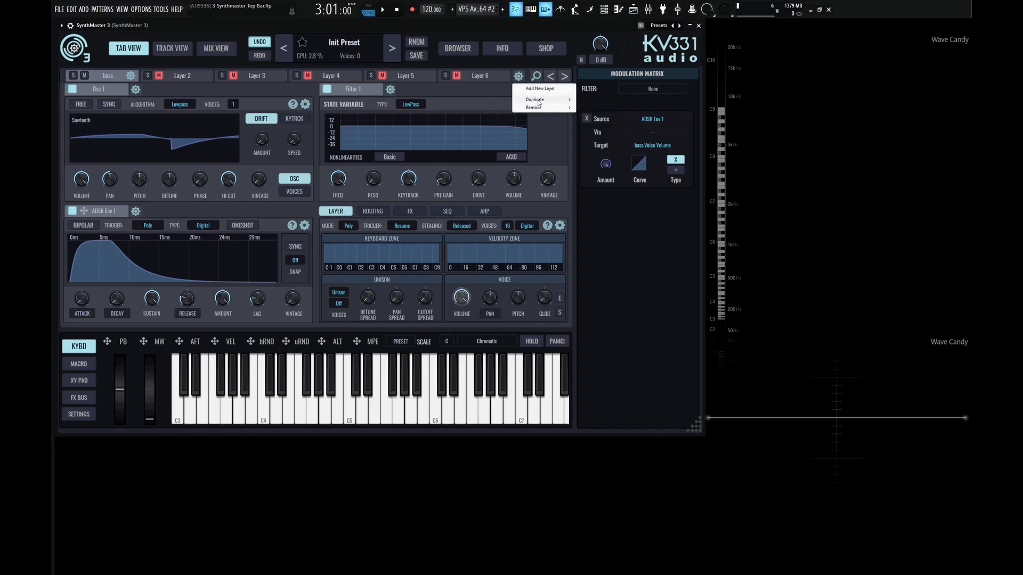
{"action": "mouse_move", "coordinate": [549, 108]}
{"action": "left_click", "coordinate": [593, 107]}
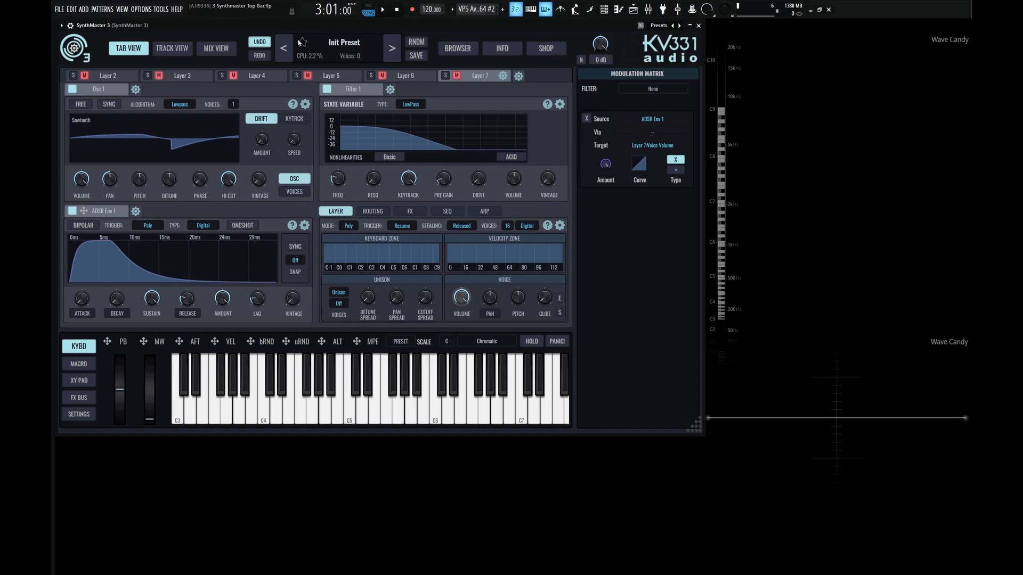
{"action": "key", "text": "ctrl+z"}
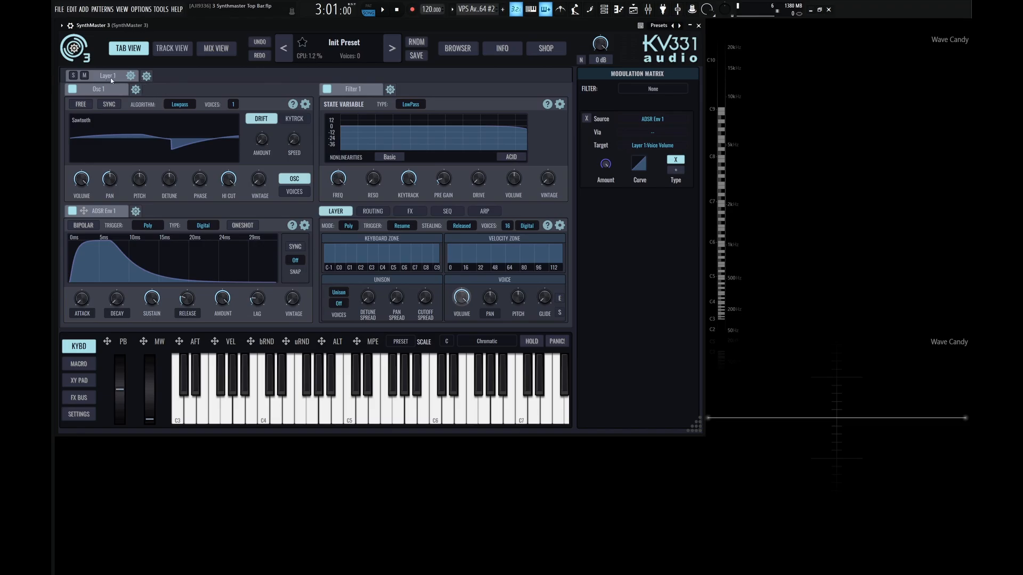
Step: Examine the options for adding and duplicating oscillators and filters, and the edit options of Filter 1
{"action": "left_click", "coordinate": [137, 90]}
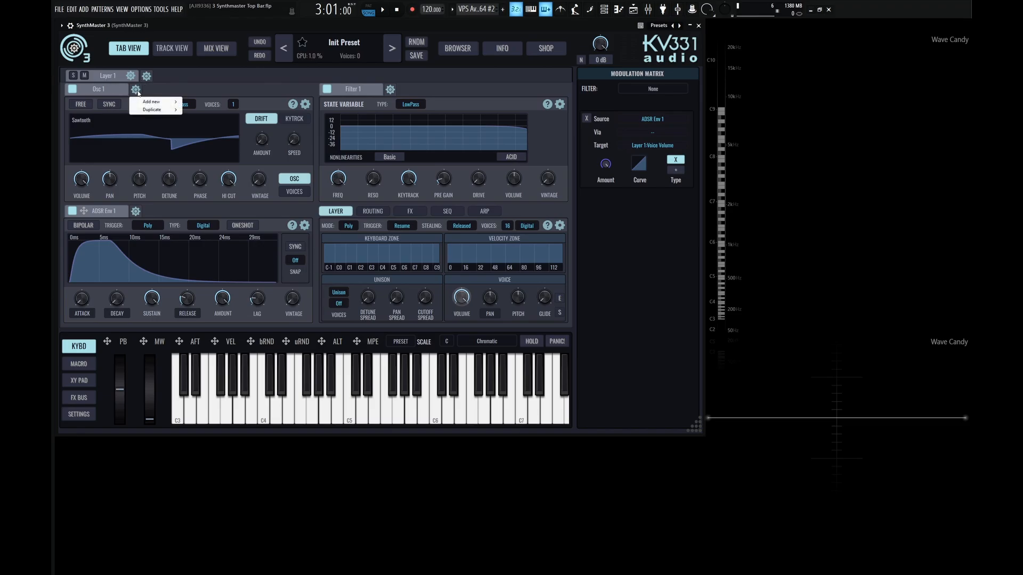
{"action": "mouse_move", "coordinate": [160, 102]}
{"action": "left_click", "coordinate": [205, 84]}
{"action": "left_click", "coordinate": [390, 89]}
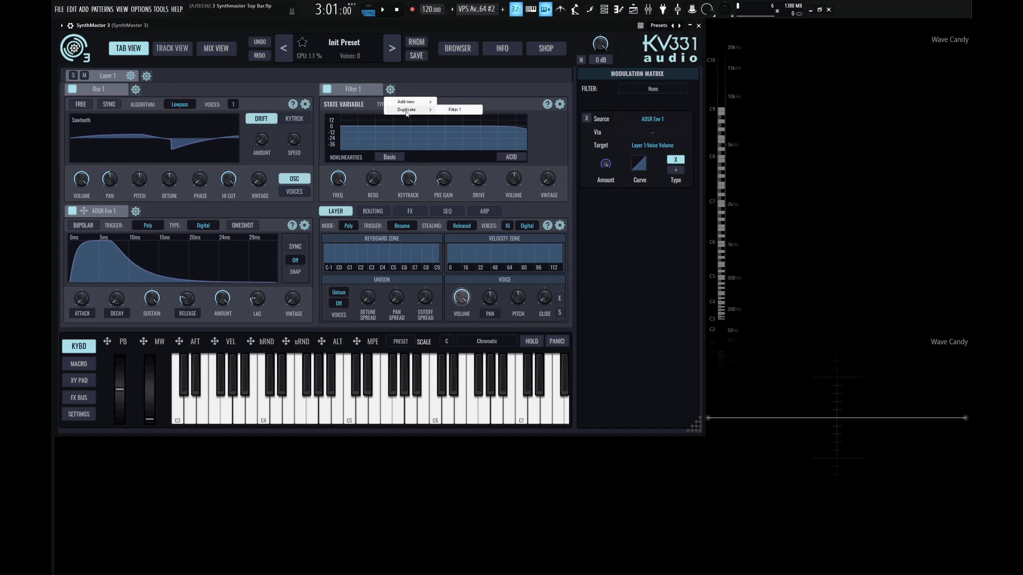
{"action": "mouse_move", "coordinate": [410, 103]}
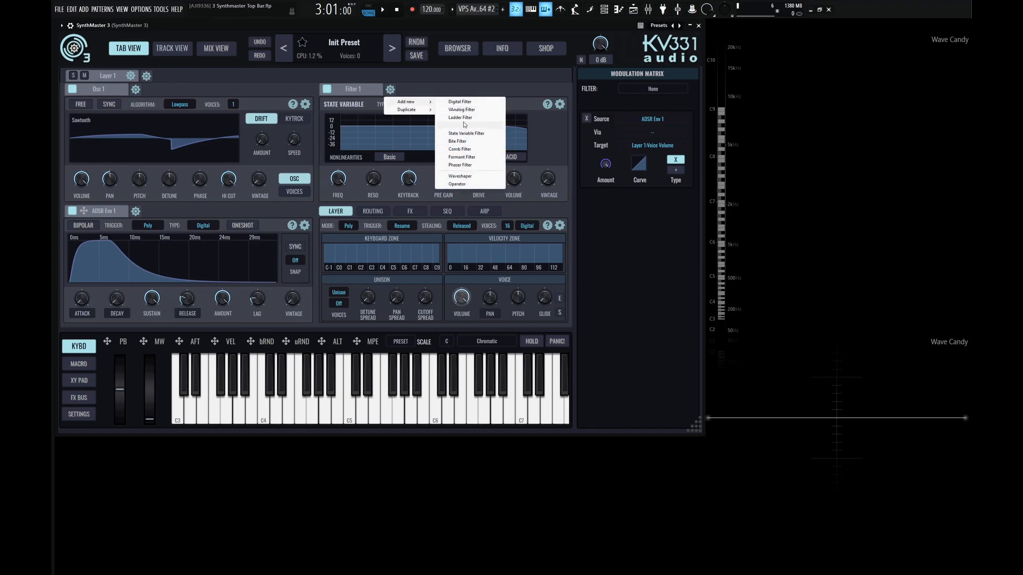
{"action": "left_click", "coordinate": [456, 80]}
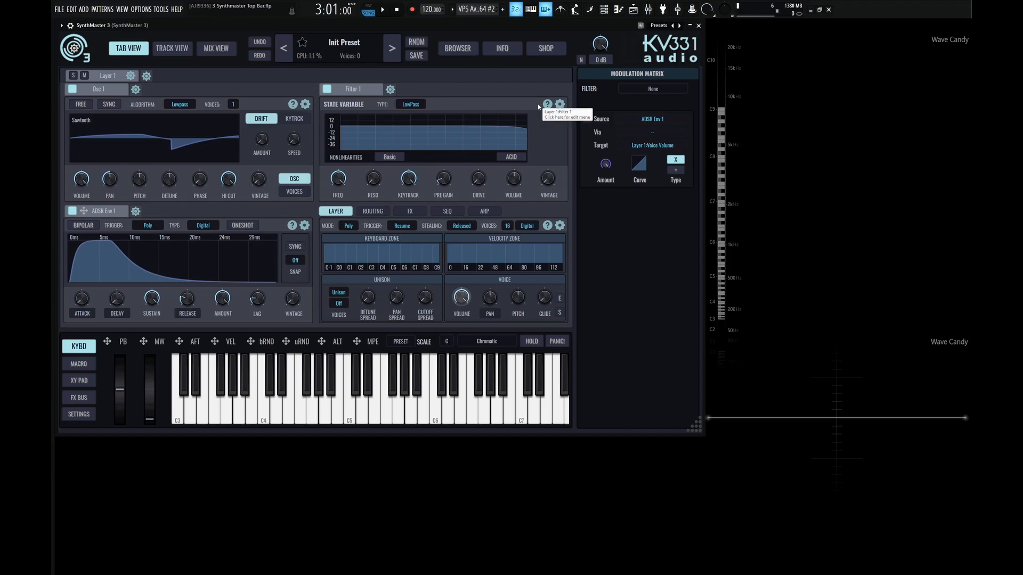
{"action": "left_click", "coordinate": [560, 107]}
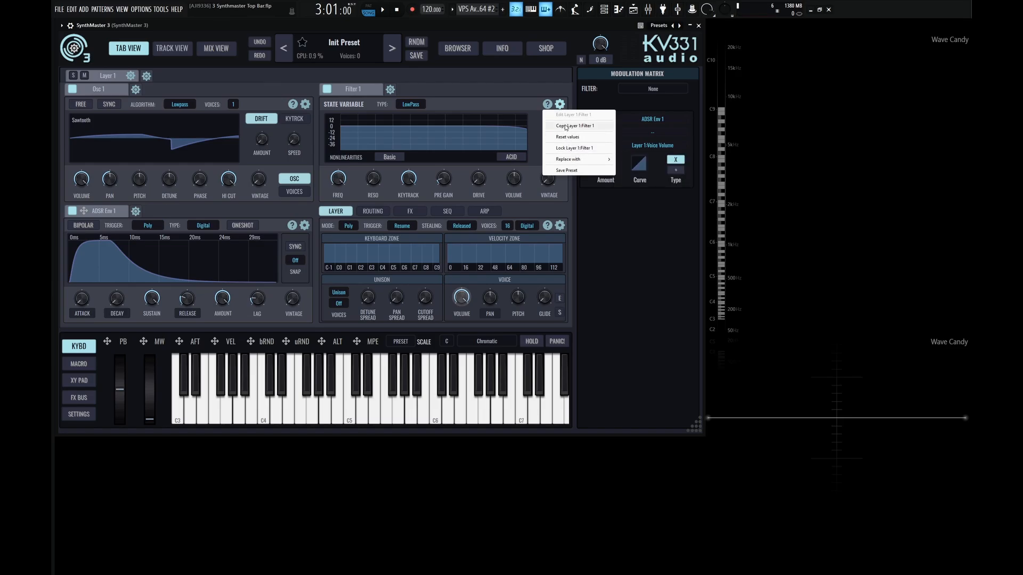
{"action": "left_click", "coordinate": [506, 90]}
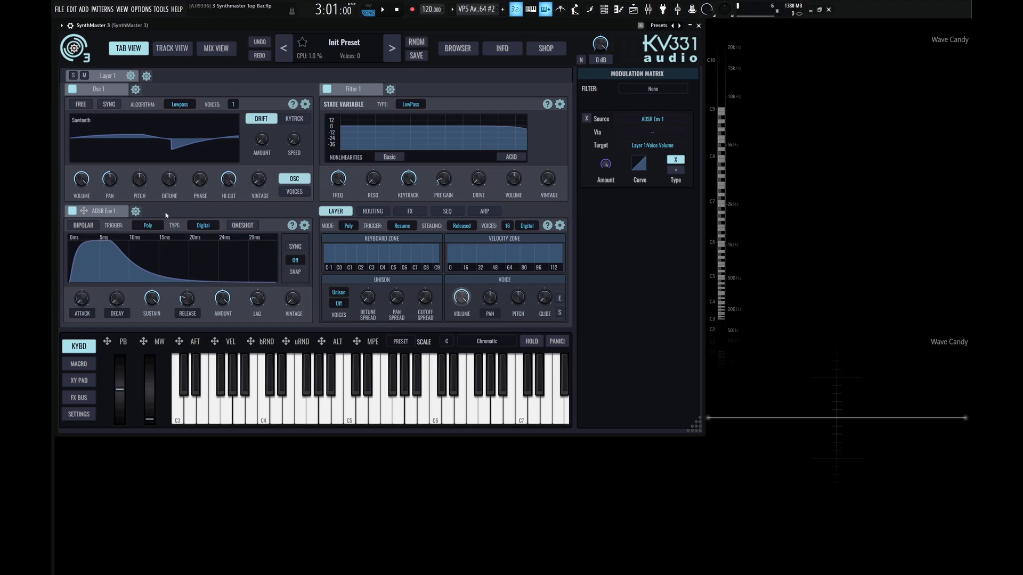
Step: Examine which modulators can be added beside ADSR Env 1, and the edit options of that envelope
{"action": "left_click", "coordinate": [136, 211]}
{"action": "mouse_move", "coordinate": [155, 224]}
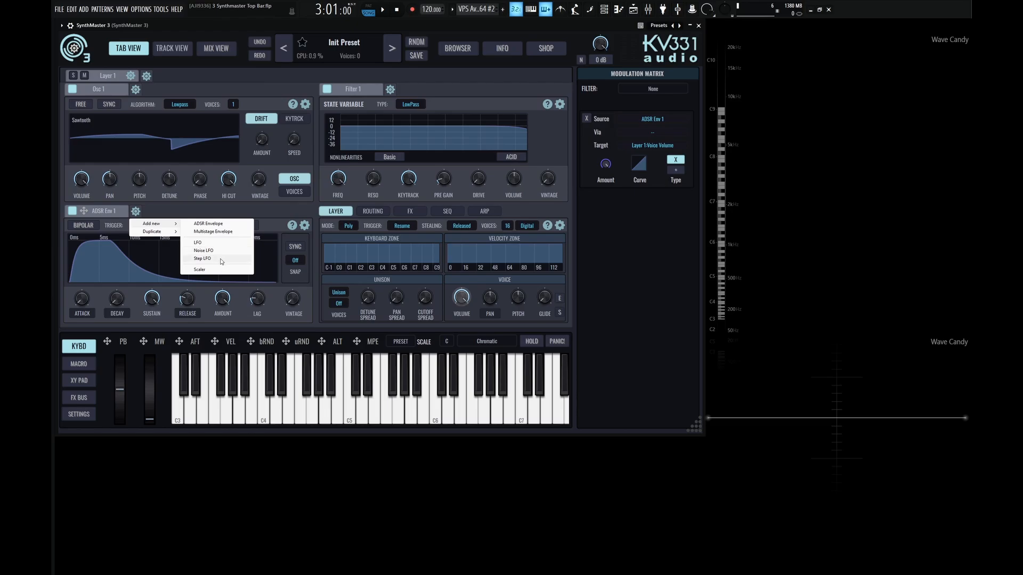
{"action": "left_click", "coordinate": [195, 211]}
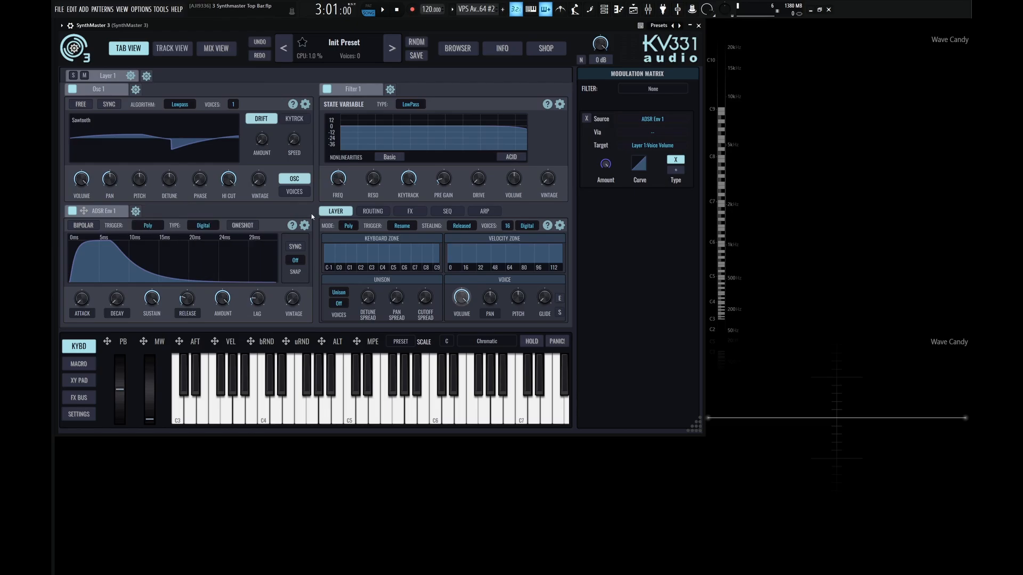
{"action": "left_click", "coordinate": [304, 225]}
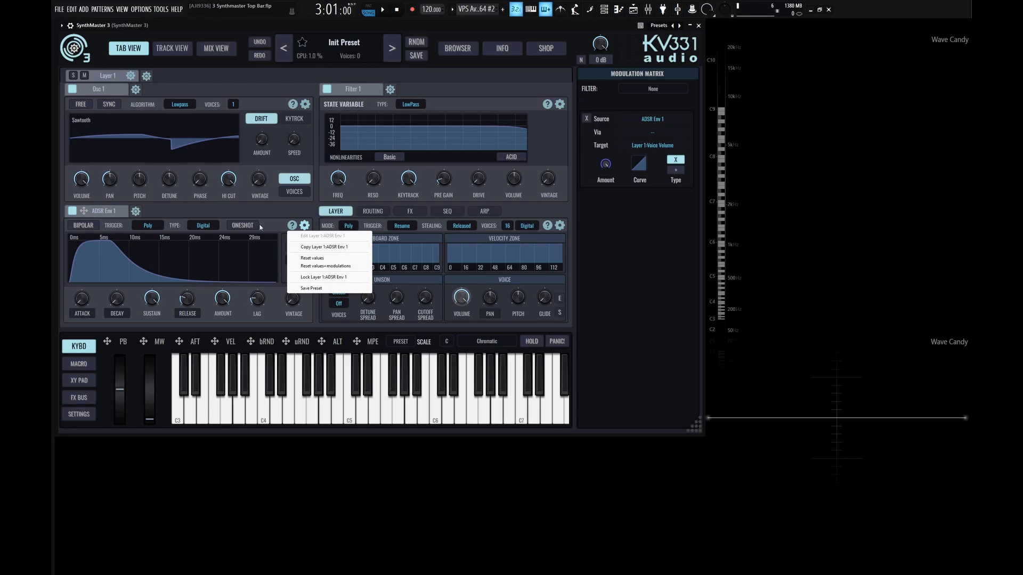
{"action": "left_click", "coordinate": [259, 208]}
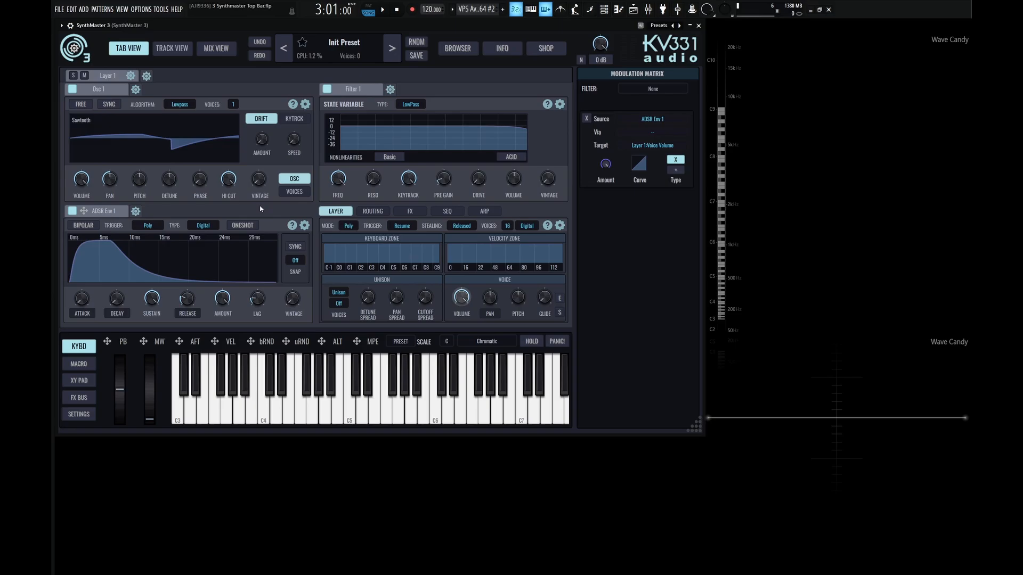
{"action": "mouse_move", "coordinate": [202, 275]}
Step: View the layer's routing, effects, sequencer and arpeggiator pages, then look at the track view and return to the tab view
{"action": "left_click", "coordinate": [373, 212]}
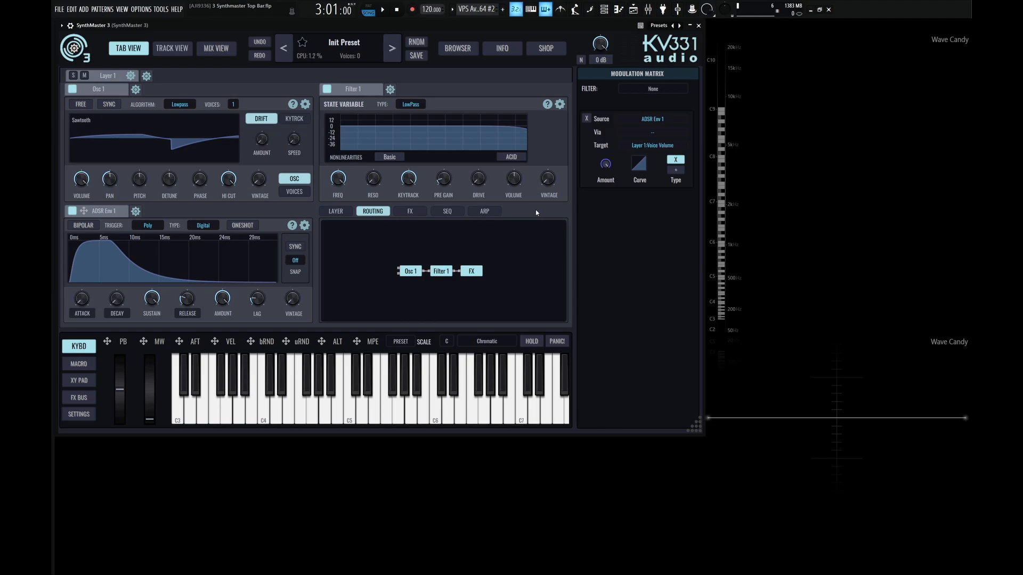
{"action": "left_click", "coordinate": [407, 211]}
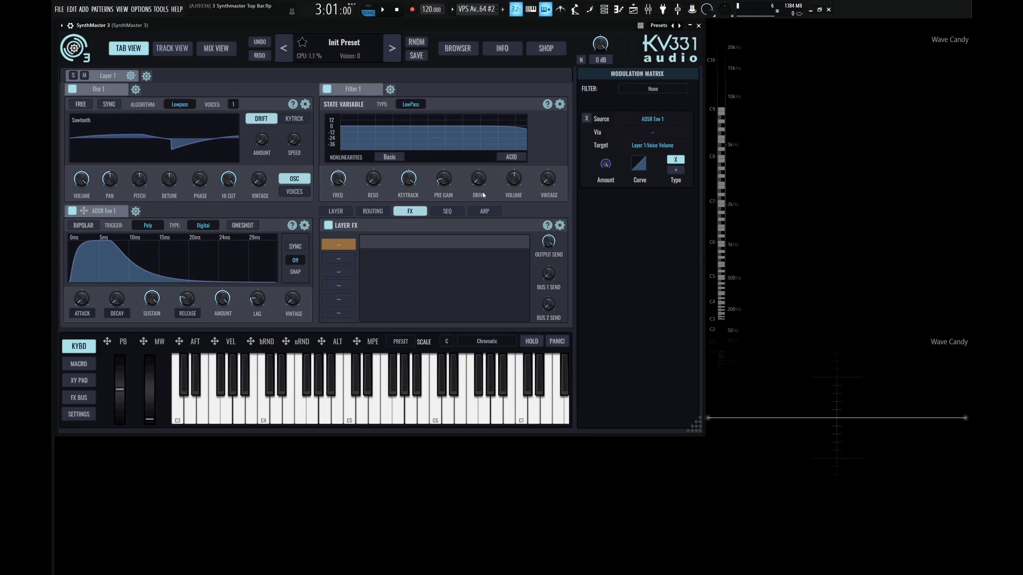
{"action": "left_click", "coordinate": [450, 212]}
{"action": "left_click", "coordinate": [486, 211]}
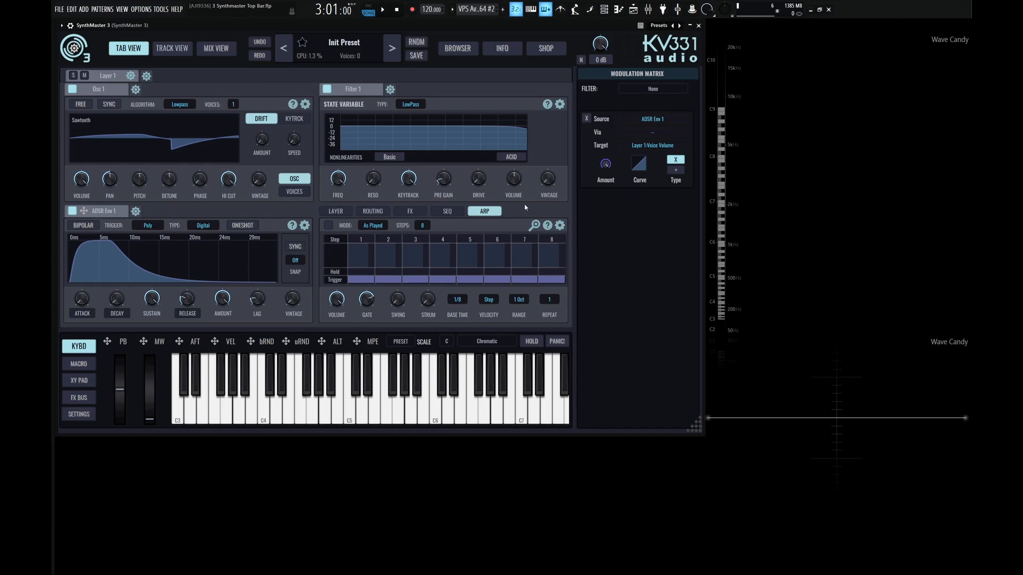
{"action": "left_click", "coordinate": [336, 211]}
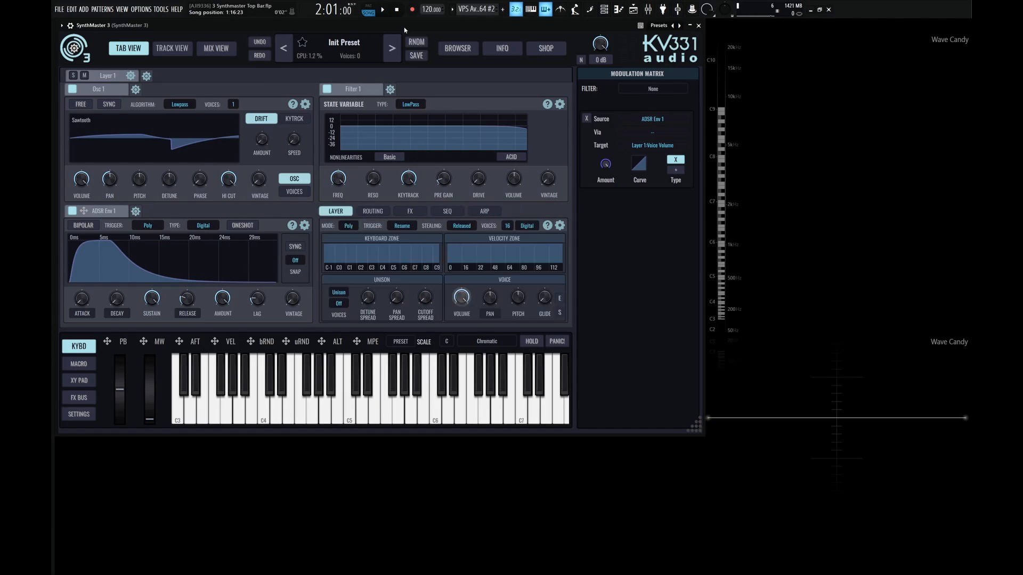
{"action": "left_click", "coordinate": [177, 53]}
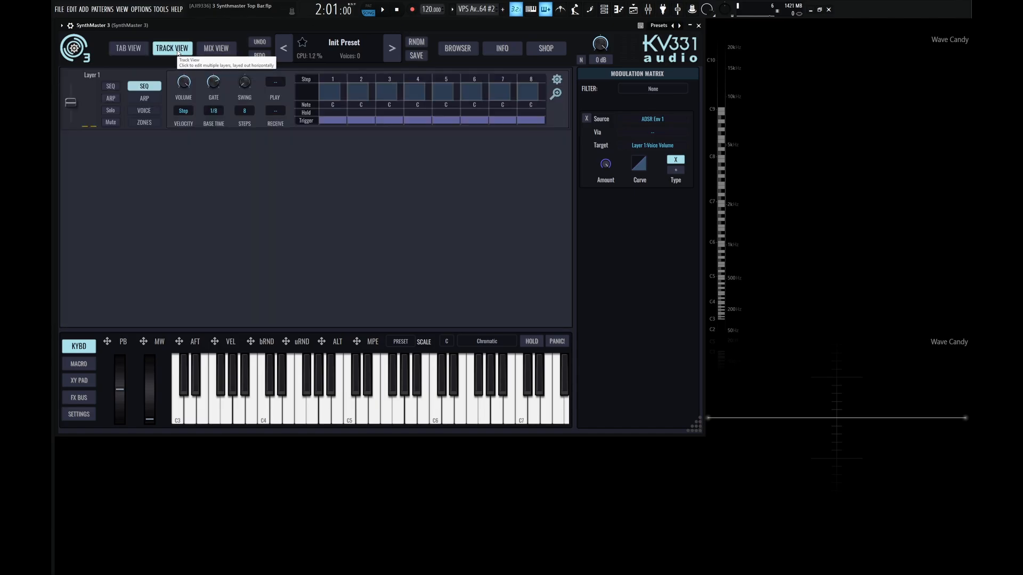
{"action": "left_click", "coordinate": [132, 53]}
Step: Rename Layer 1 as bass
{"action": "double_click", "coordinate": [111, 77]}
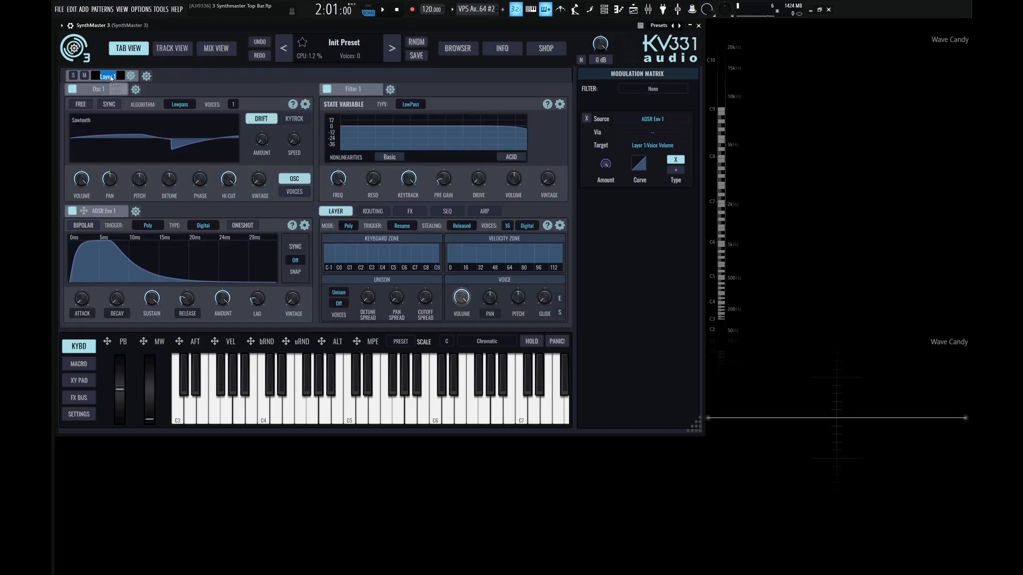
{"action": "type", "text": "bass"}
{"action": "key", "text": "Return"}
Step: Add a second layer and name it guitar
{"action": "left_click", "coordinate": [146, 75]}
{"action": "left_click", "coordinate": [159, 89]}
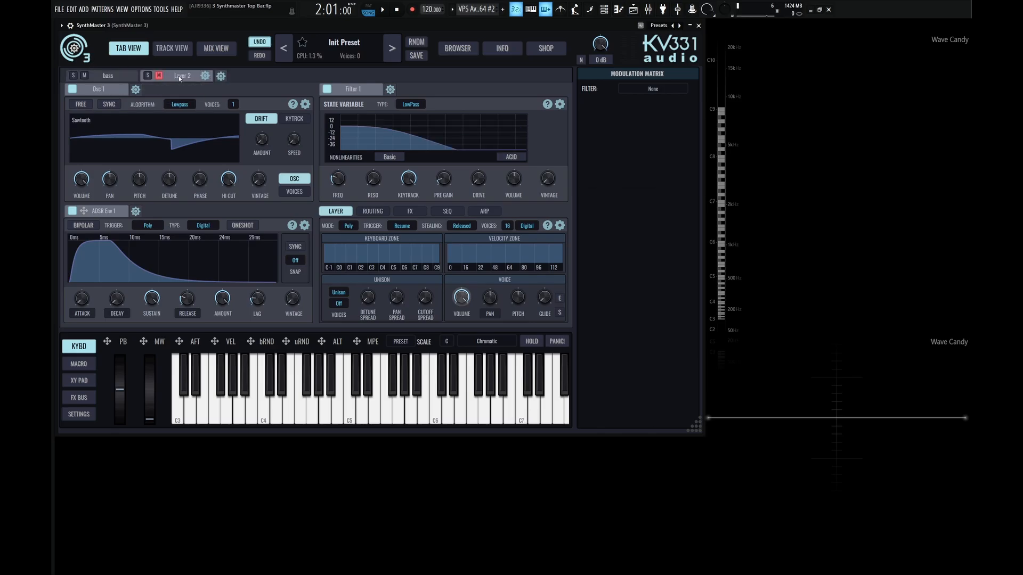
{"action": "type", "text": "guitar"}
{"action": "key", "text": "Return"}
Step: Add a third layer and name it keys
{"action": "left_click", "coordinate": [206, 76]}
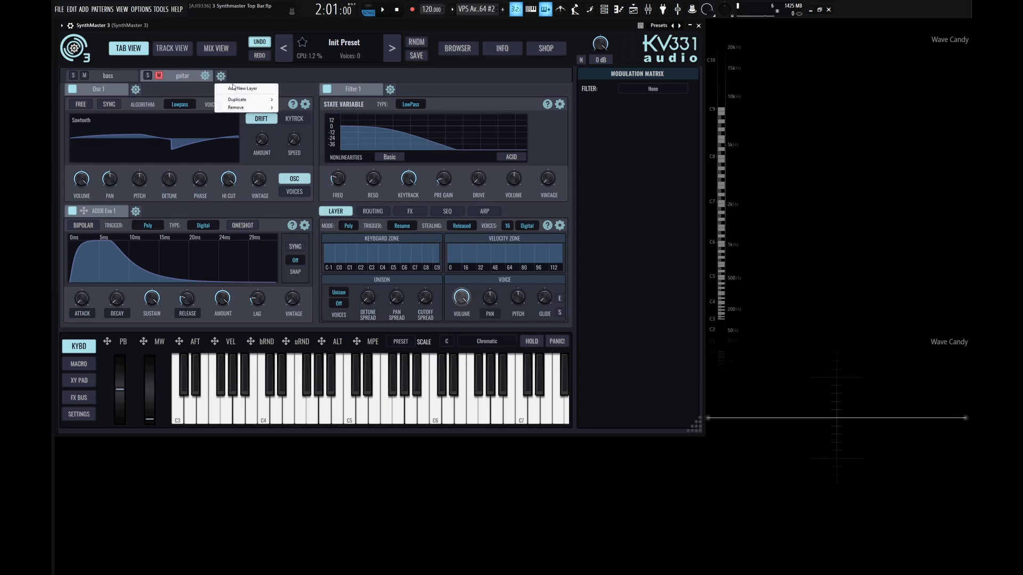
{"action": "left_click", "coordinate": [234, 88]}
{"action": "double_click", "coordinate": [255, 76]}
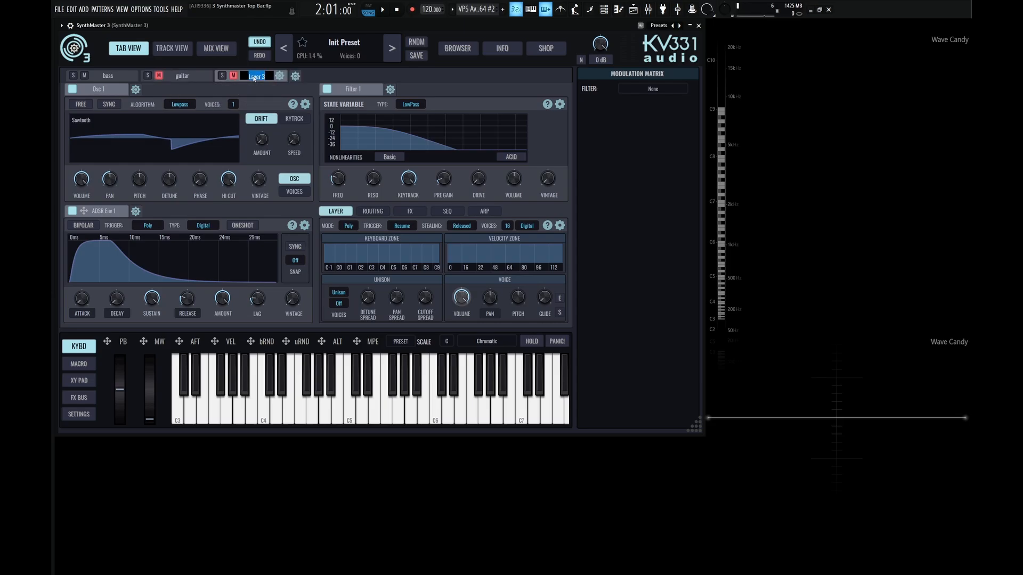
{"action": "type", "text": "keys"}
{"action": "key", "text": "Return"}
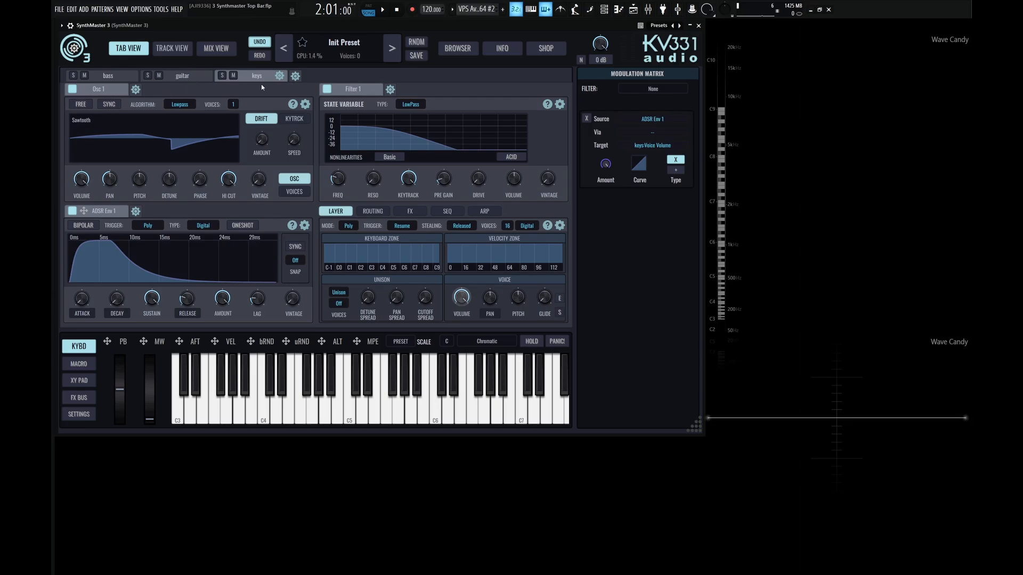
Step: Mute the guitar and keys layers in the track view and lower the bass layer's gain
{"action": "left_click", "coordinate": [182, 54]}
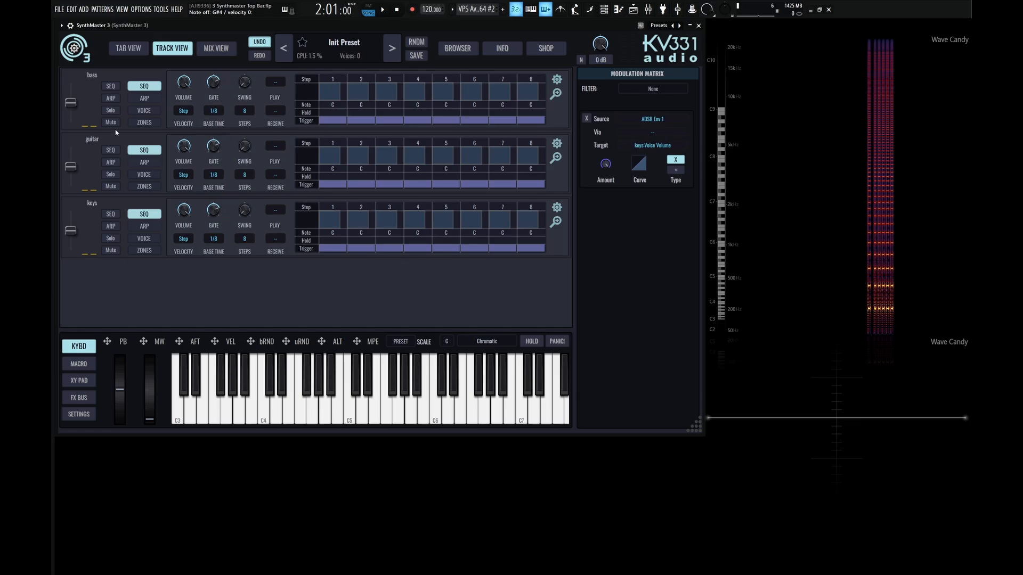
{"action": "left_click", "coordinate": [111, 186]}
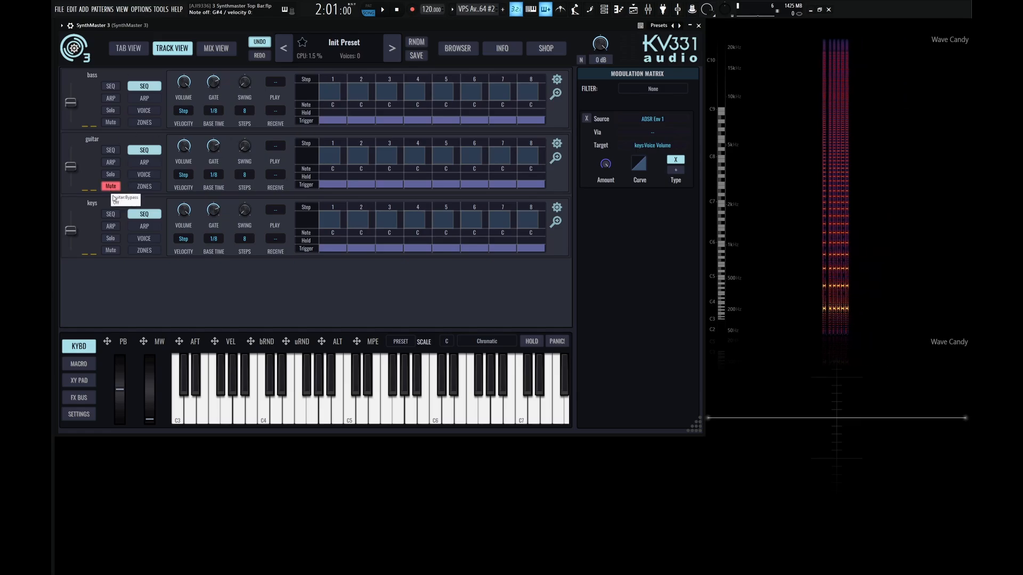
{"action": "left_click", "coordinate": [110, 250]}
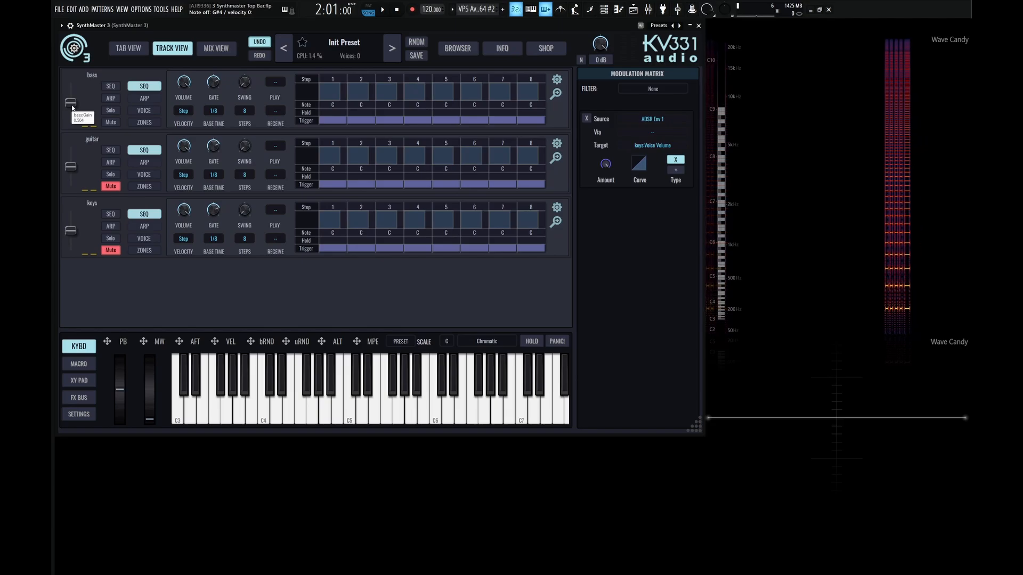
{"action": "mouse_move", "coordinate": [73, 108]}
{"action": "left_mouse_down"}
{"action": "mouse_move", "coordinate": [76, 126]}
{"action": "mouse_move", "coordinate": [75, 117]}
{"action": "left_mouse_up"}
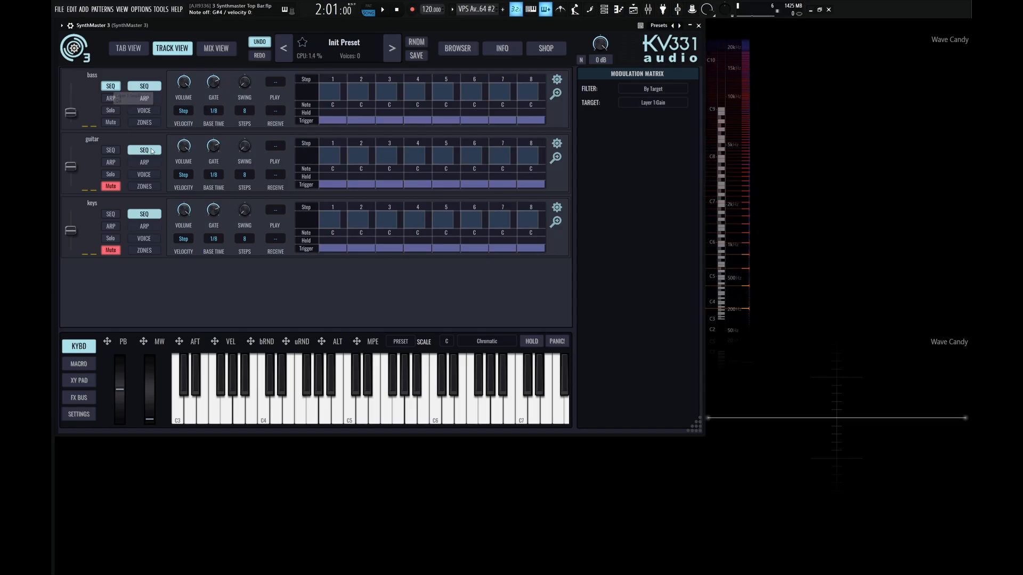
Step: Switch off the bass layer's sequencer from the tab view and return to the track view
{"action": "left_click", "coordinate": [135, 52]}
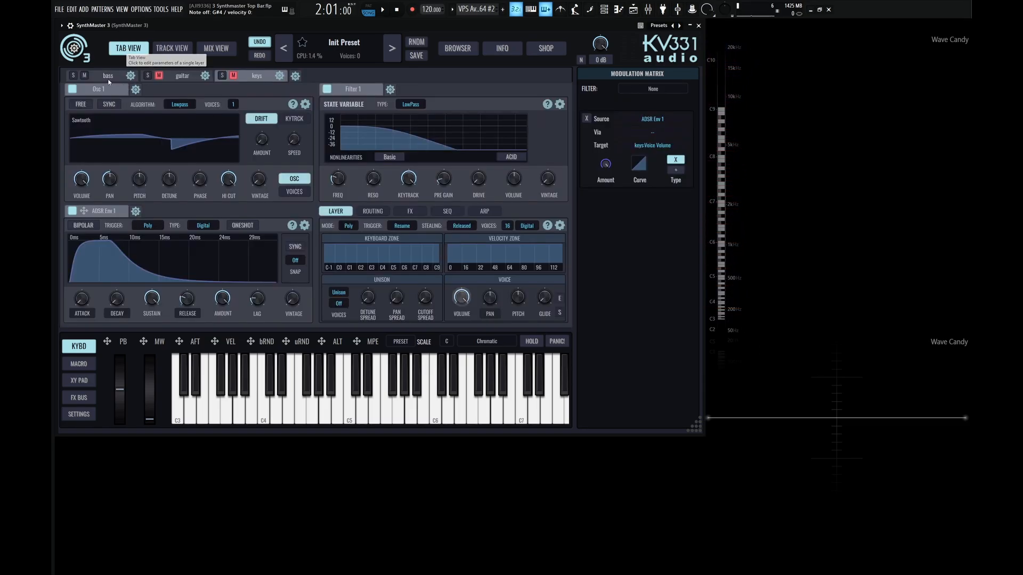
{"action": "left_click", "coordinate": [107, 76]}
{"action": "left_click", "coordinate": [446, 212]}
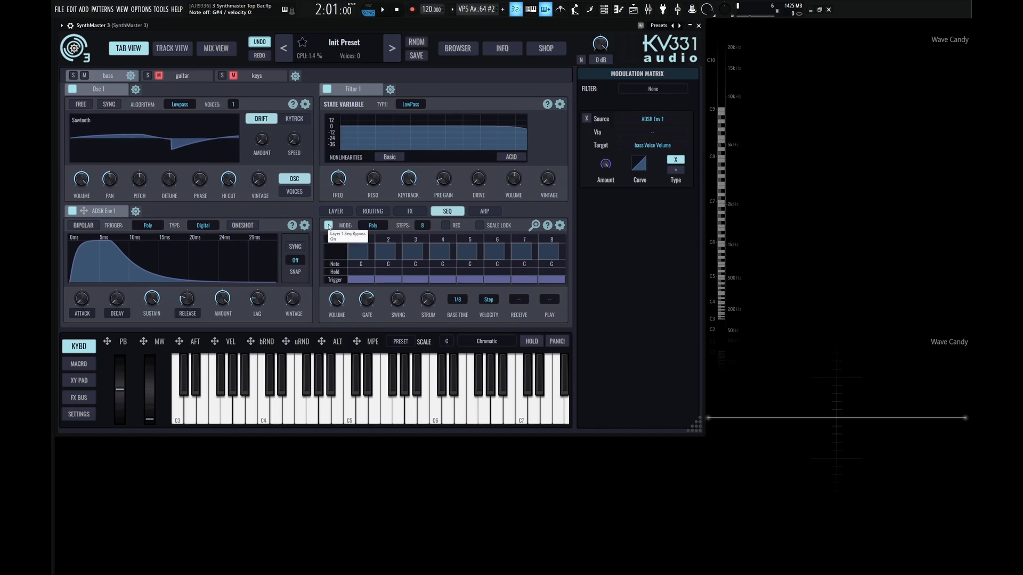
{"action": "left_click", "coordinate": [328, 225]}
{"action": "left_click", "coordinate": [174, 50]}
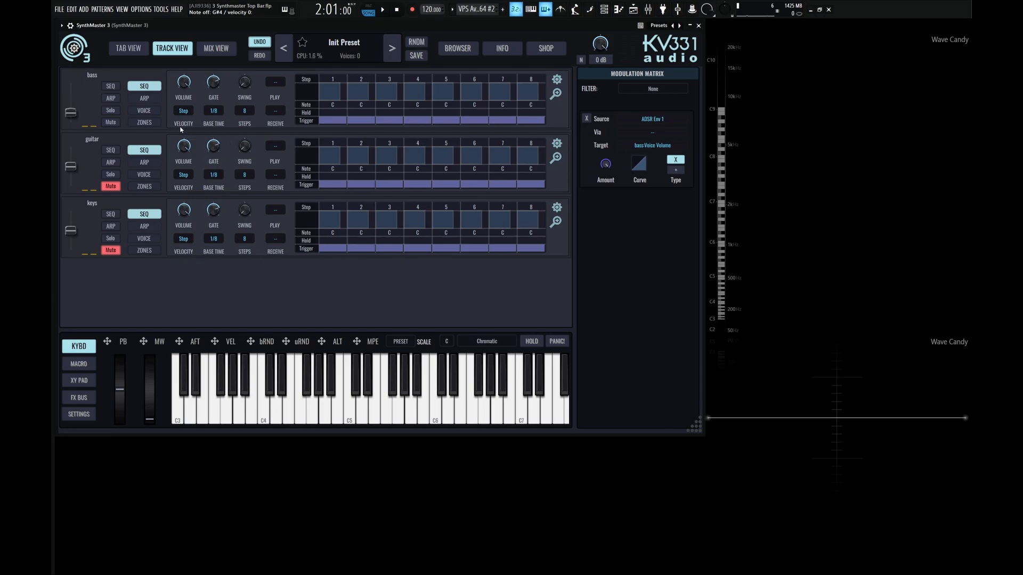
Step: Look through the bass track's arpeggiator, voice and zones pages, compare with the tab view, and return to its sequencer page
{"action": "left_click", "coordinate": [145, 98]}
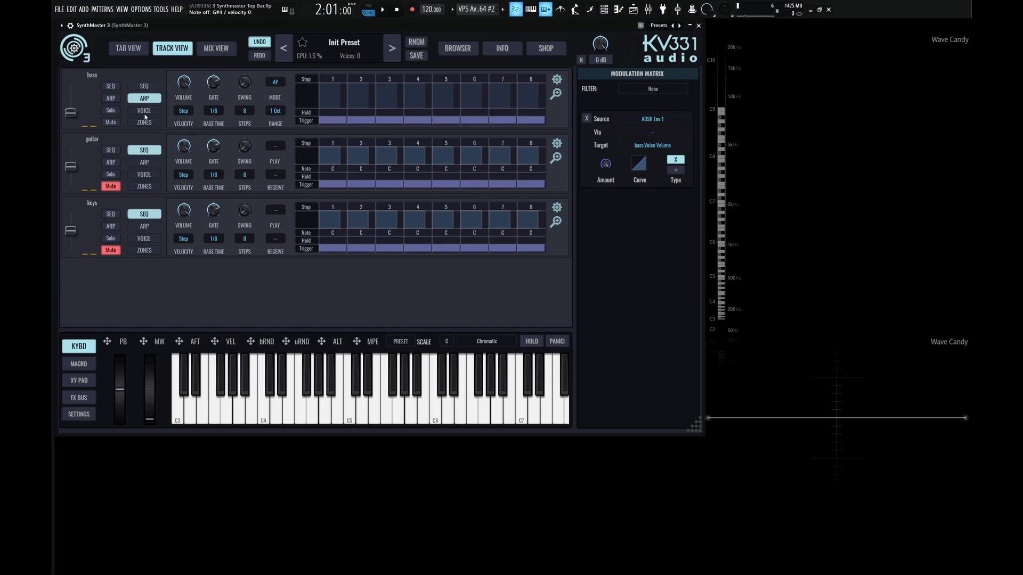
{"action": "left_click", "coordinate": [144, 113]}
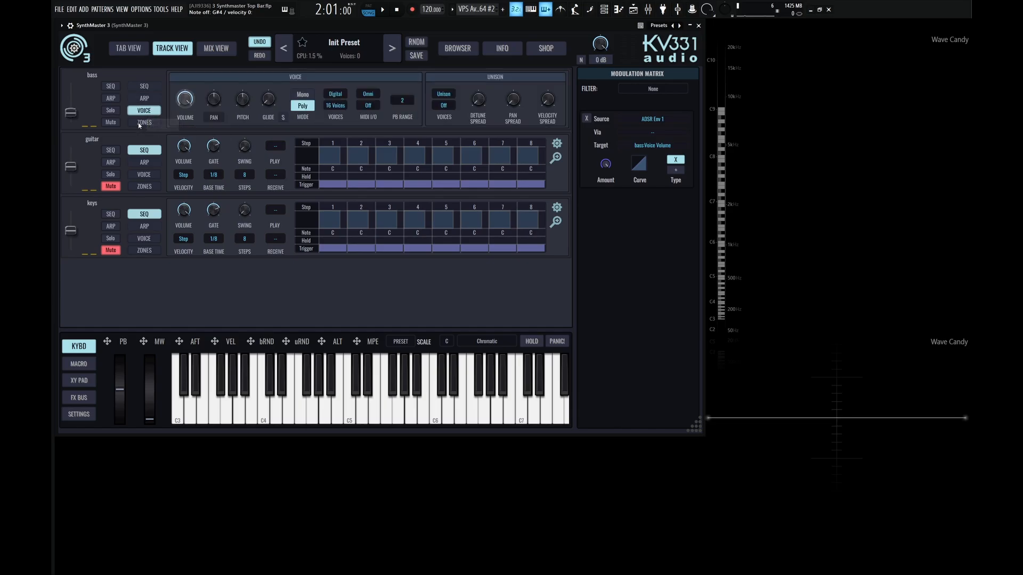
{"action": "left_click", "coordinate": [140, 123]}
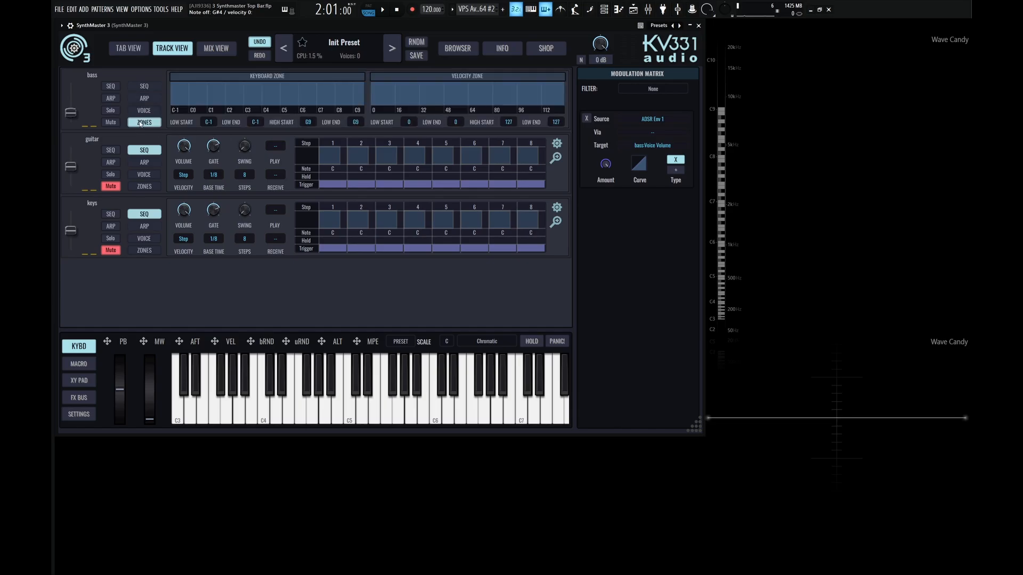
{"action": "left_click", "coordinate": [129, 49]}
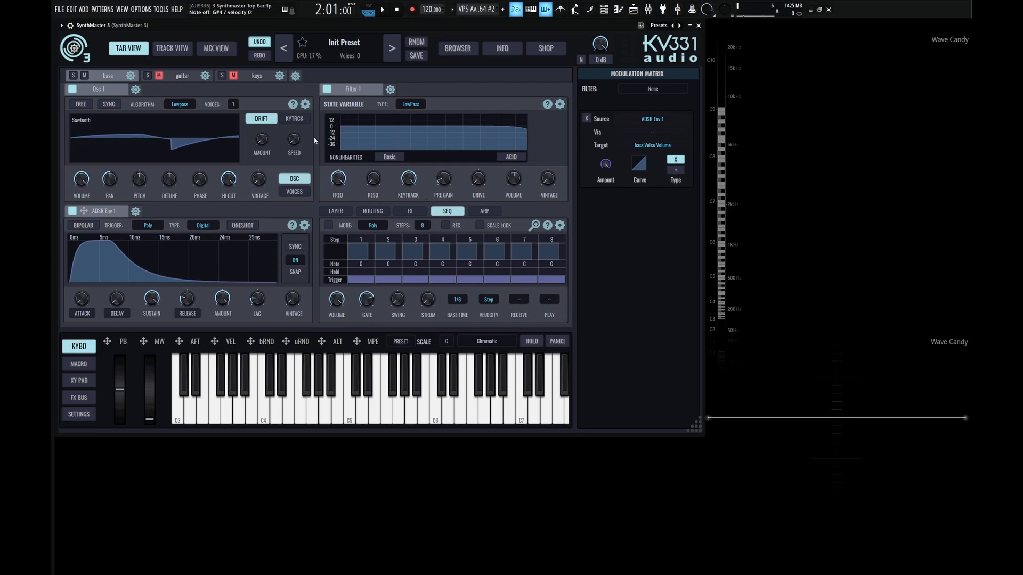
{"action": "left_click", "coordinate": [172, 49]}
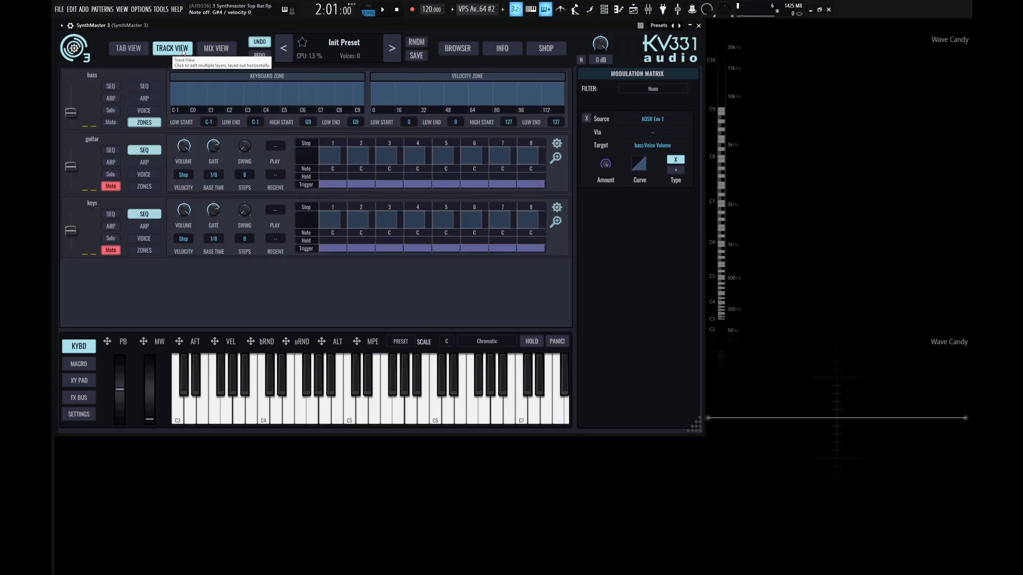
{"action": "left_click", "coordinate": [144, 110]}
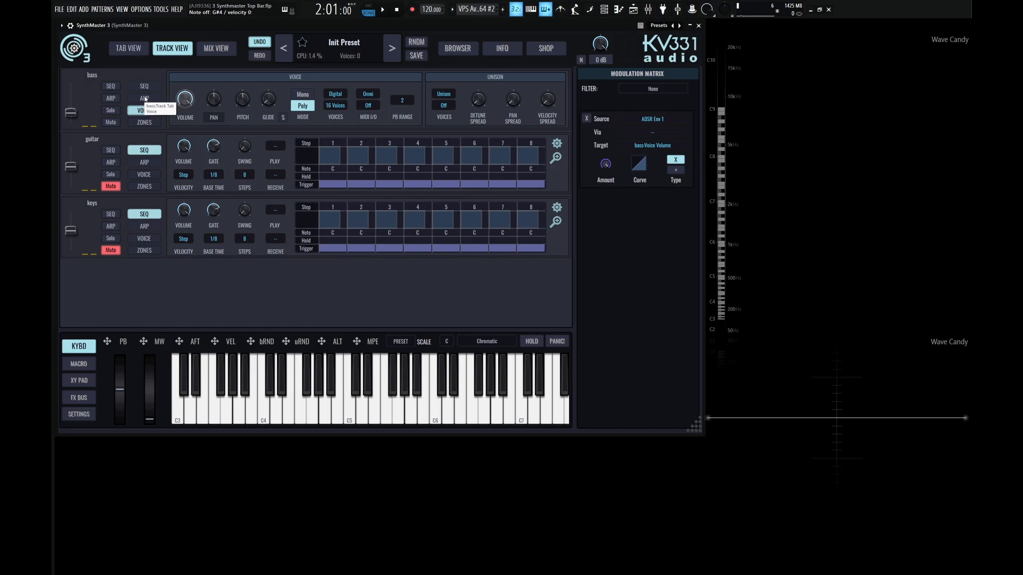
{"action": "left_click", "coordinate": [144, 86]}
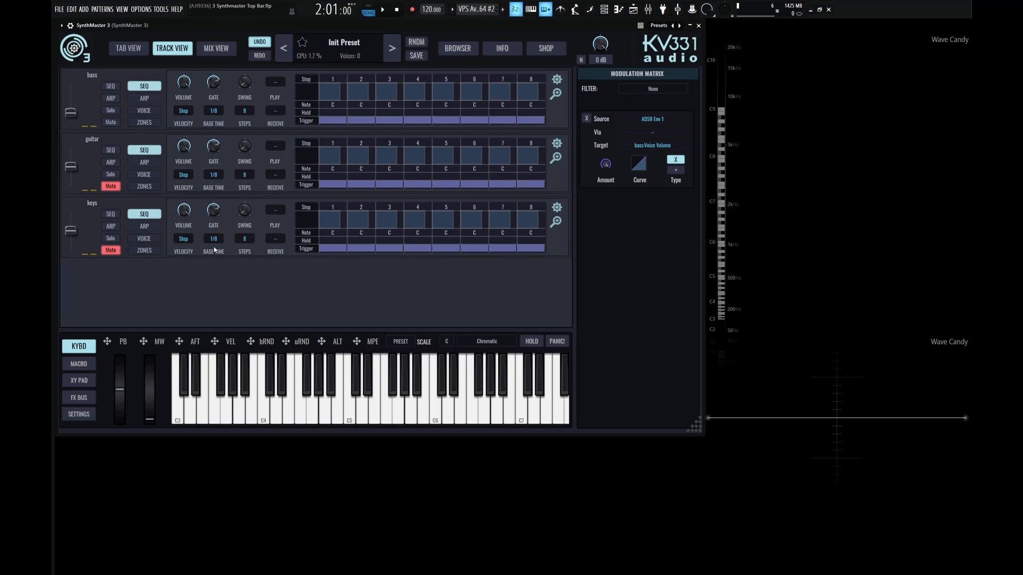
Step: Unmute the guitar layer in the mix view and lower its gain slightly
{"action": "left_click", "coordinate": [225, 50]}
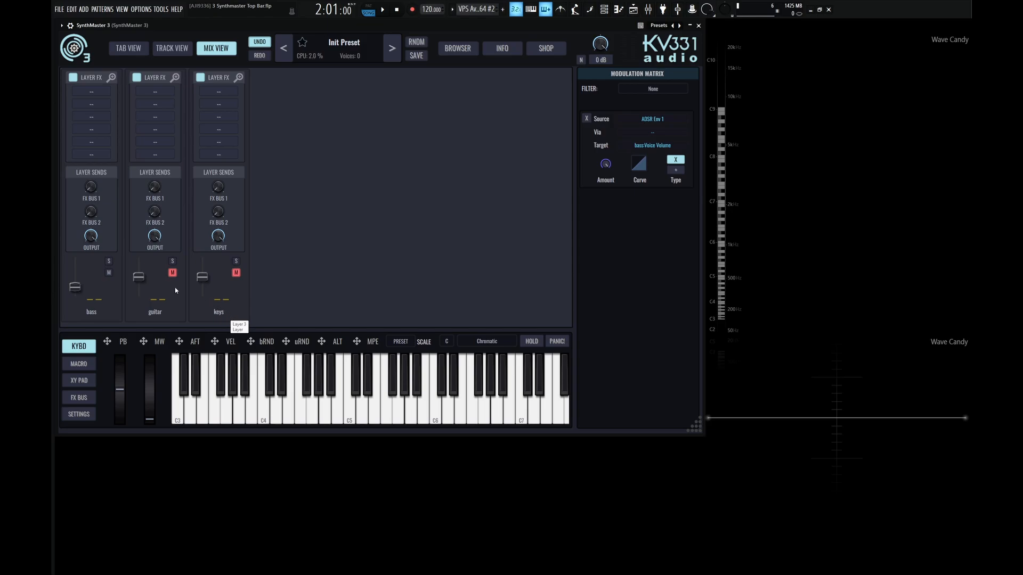
{"action": "left_click", "coordinate": [173, 273]}
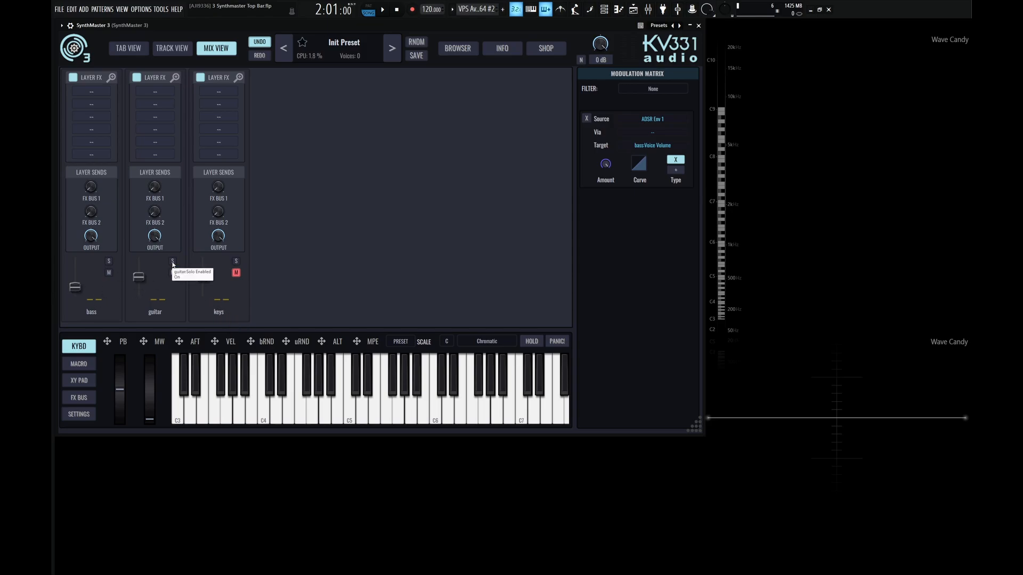
{"action": "left_click", "coordinate": [138, 280]}
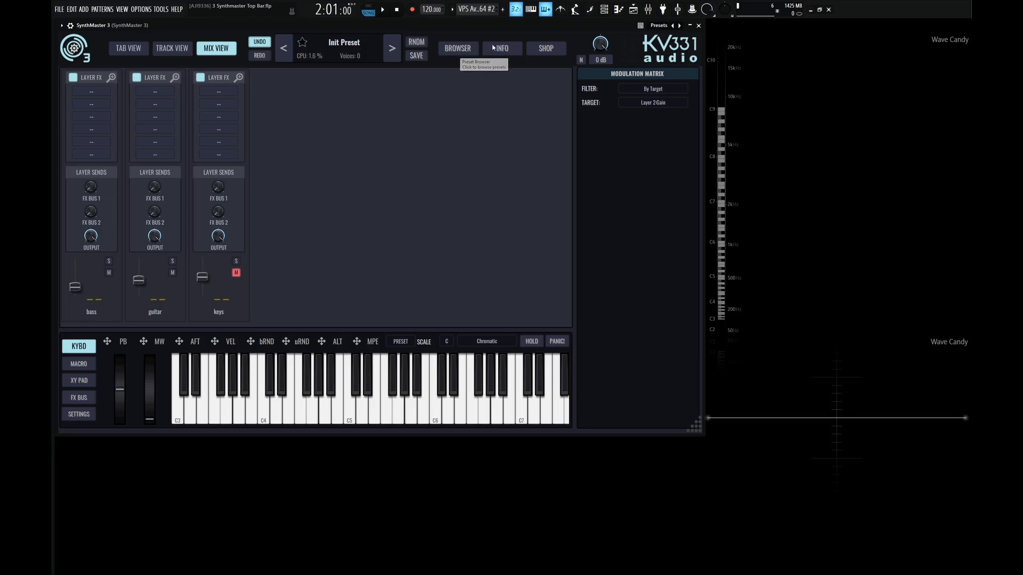
Step: View the SynthMaster Producer Bundle and SynthMaster Everything Bundle details in the shop
{"action": "left_click", "coordinate": [546, 48]}
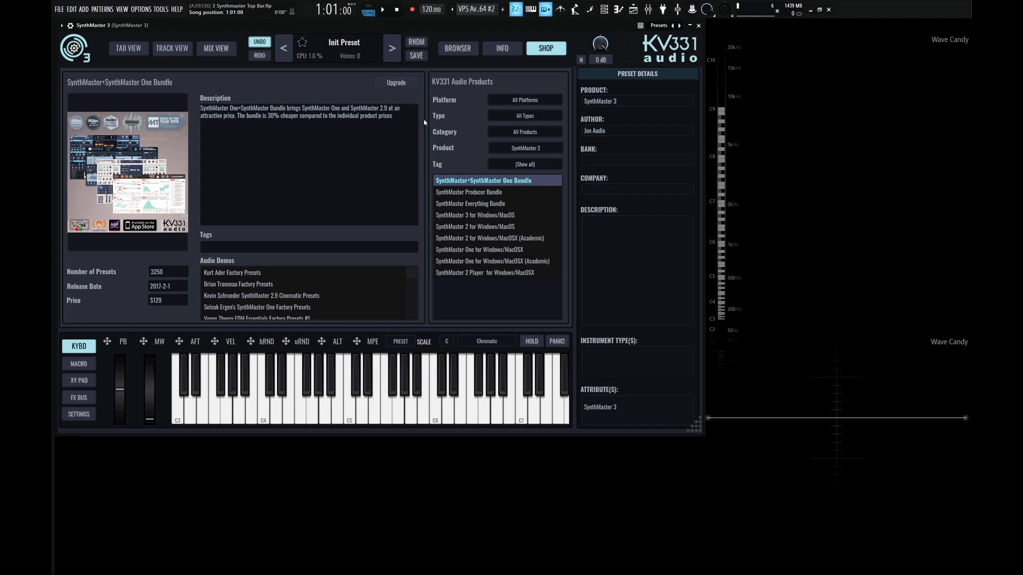
{"action": "left_click", "coordinate": [457, 194]}
{"action": "left_click", "coordinate": [506, 205]}
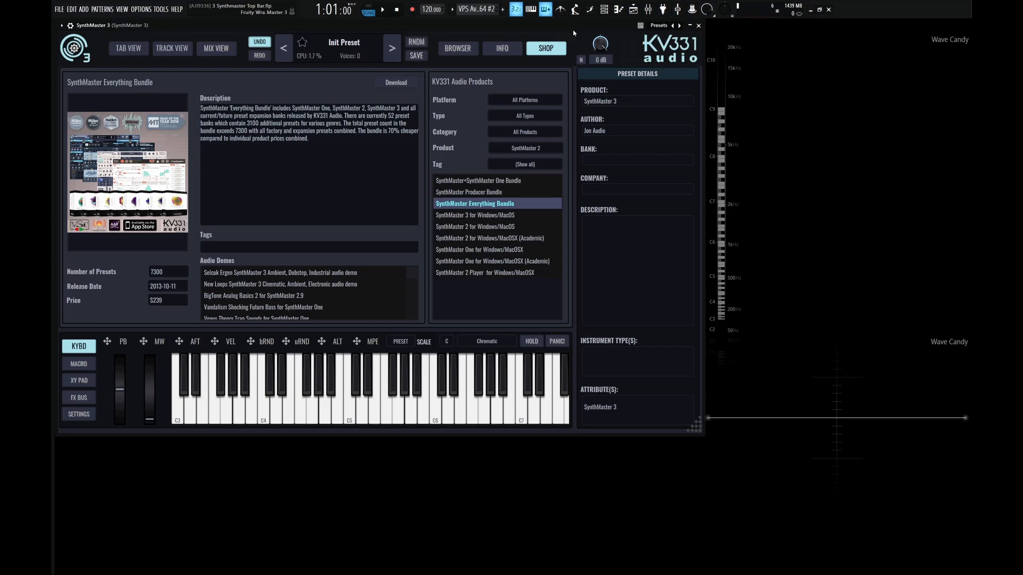
{"action": "left_click", "coordinate": [602, 59]}
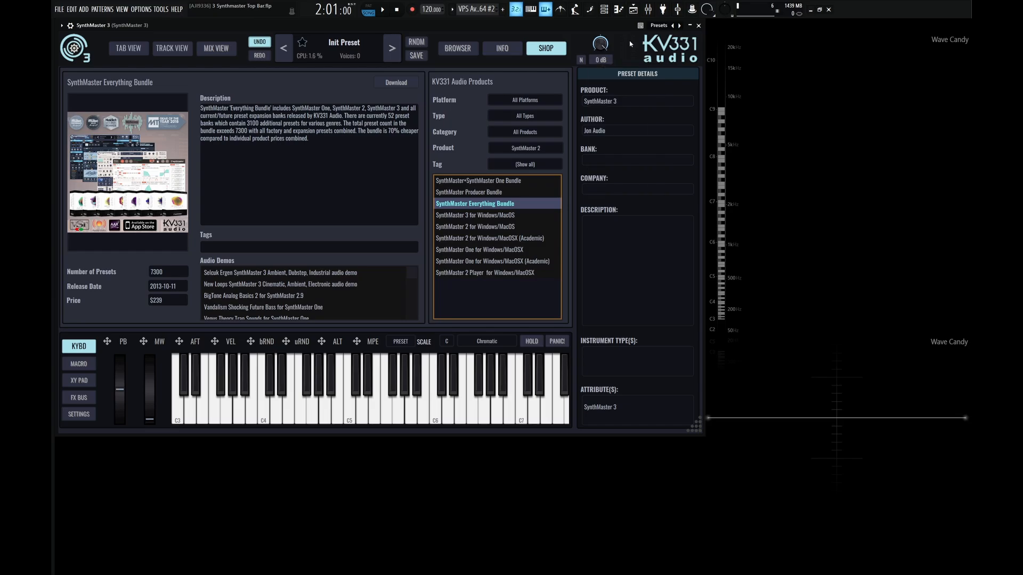
{"action": "left_click", "coordinate": [608, 128]}
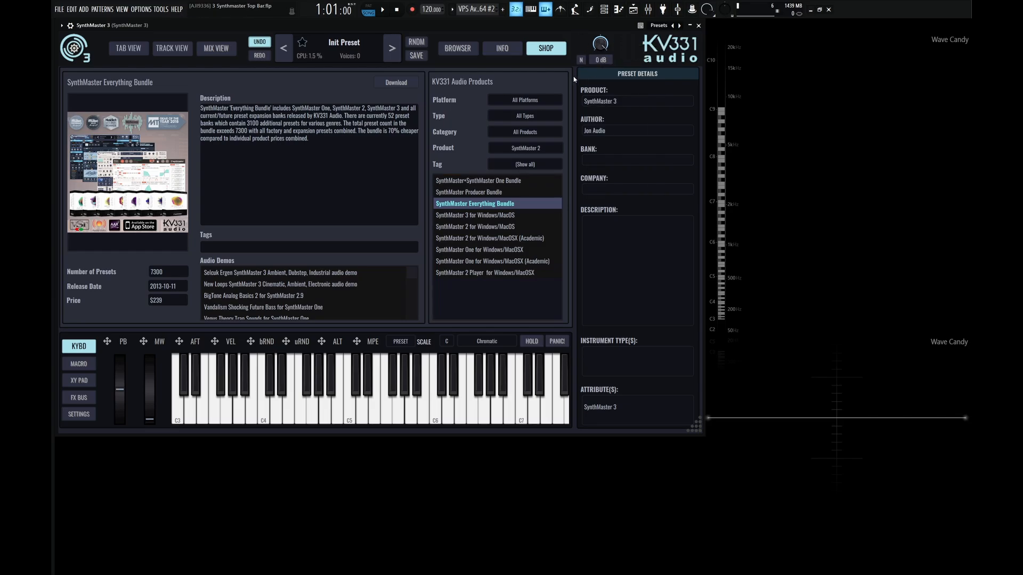